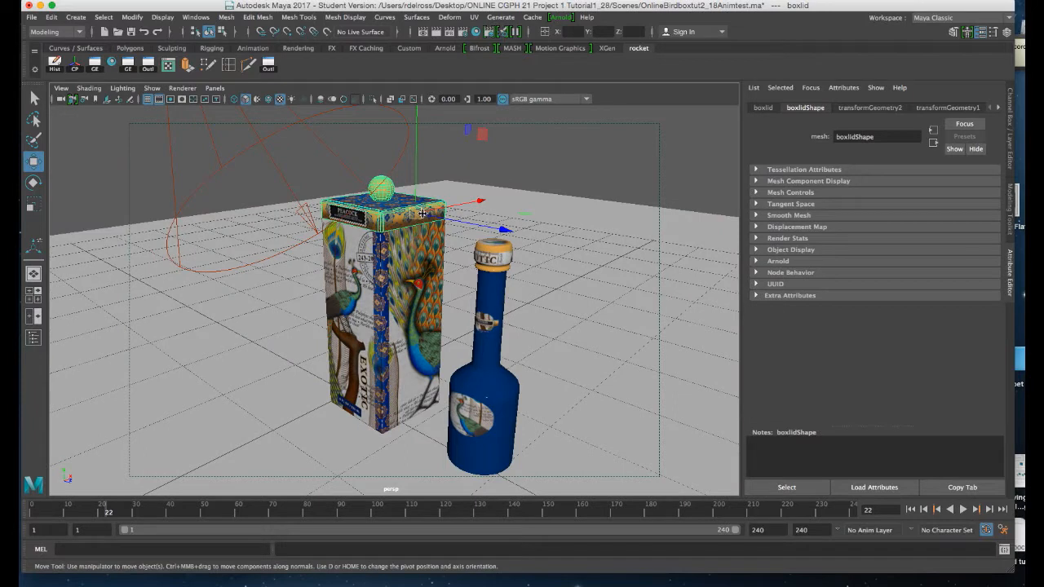
- Examine the box, bottle and light from several angles in the perspective view
mouse_move(412, 245)
alt+mouse_down()
mouse_move(403, 285)
mouse_move(406, 233)
mouse_move(421, 231)
mouse_move(396, 233)
alt+mouse_up()
mouse_move(400, 211)
alt+right_down()
mouse_move(407, 237)
mouse_move(395, 205)
alt+right_up()
mouse_move(426, 221)
alt+mouse_down()
mouse_move(392, 225)
mouse_move(413, 220)
alt+mouse_up()
alt+right_drag(413, 220, 419, 221)
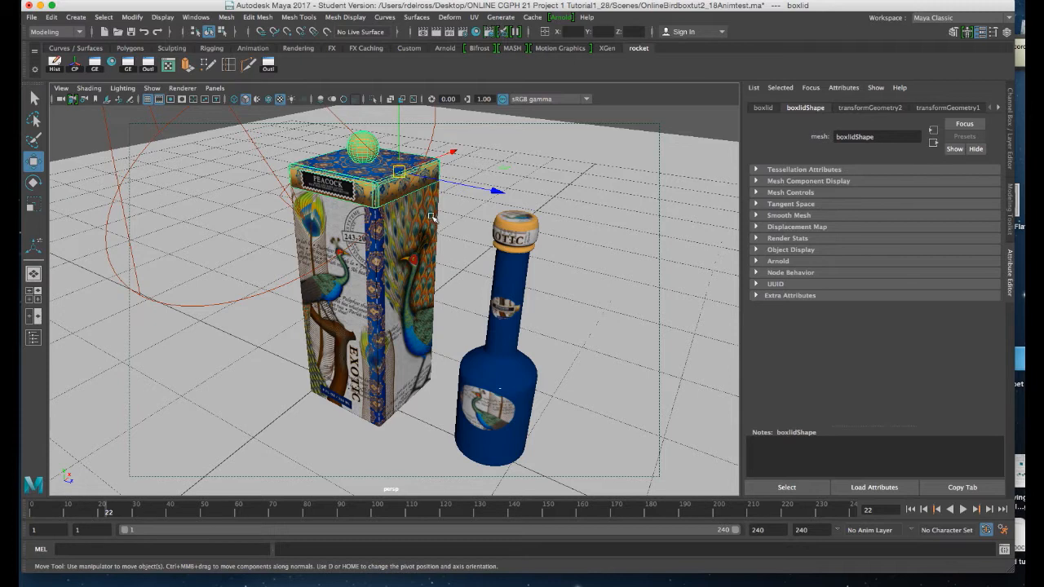
alt+drag(406, 231, 490, 177)
click(493, 178)
alt+right_drag(390, 316, 354, 246)
alt+drag(404, 278, 400, 270)
alt+right_drag(385, 260, 393, 301)
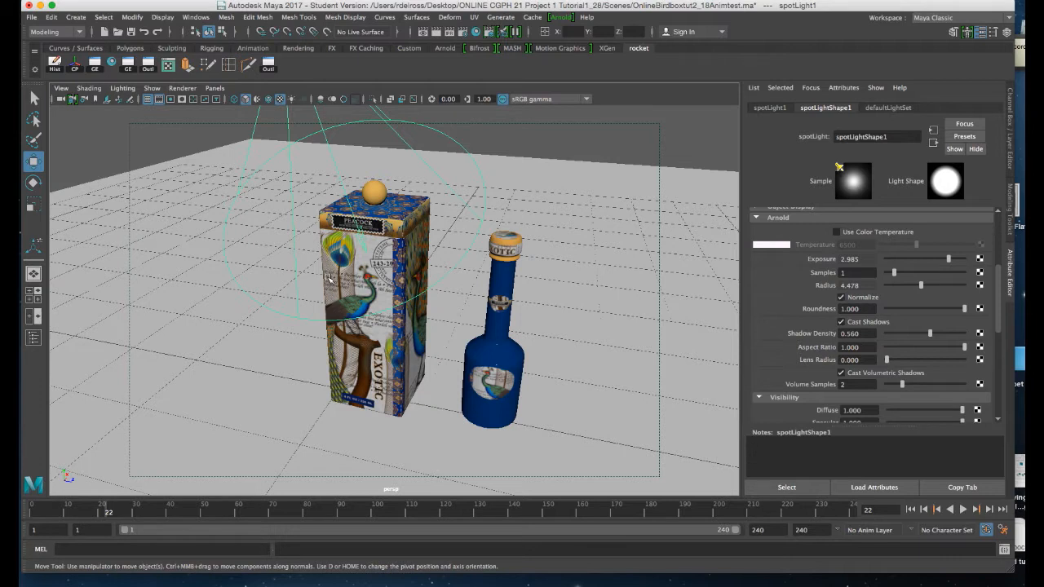
alt+drag(368, 248, 330, 259)
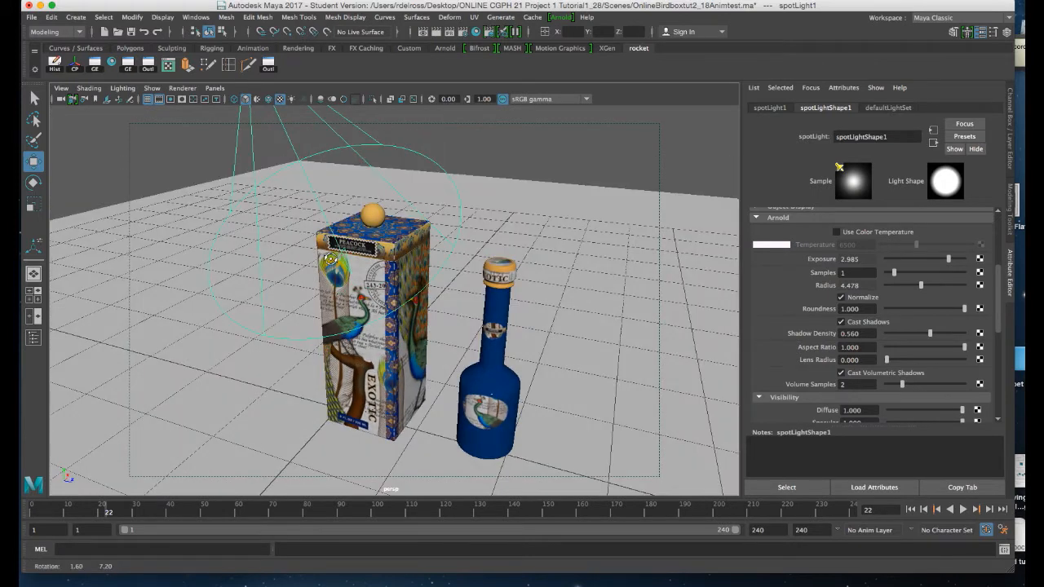
alt+right_drag(330, 259, 370, 294)
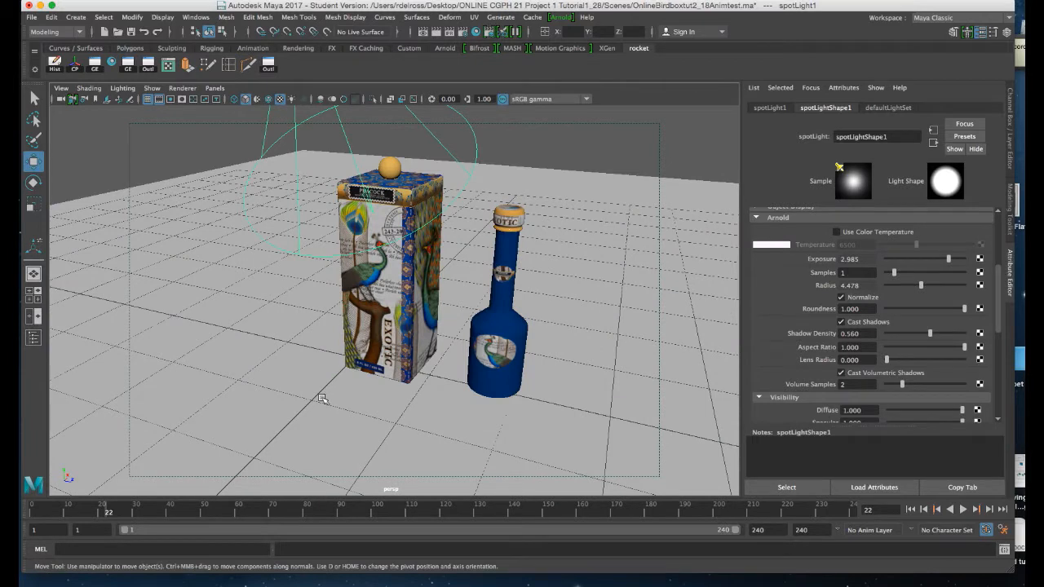
- Switch to the front view, select the box lid and frame it closely with its hinge corner in sight
key(space)
key(space)
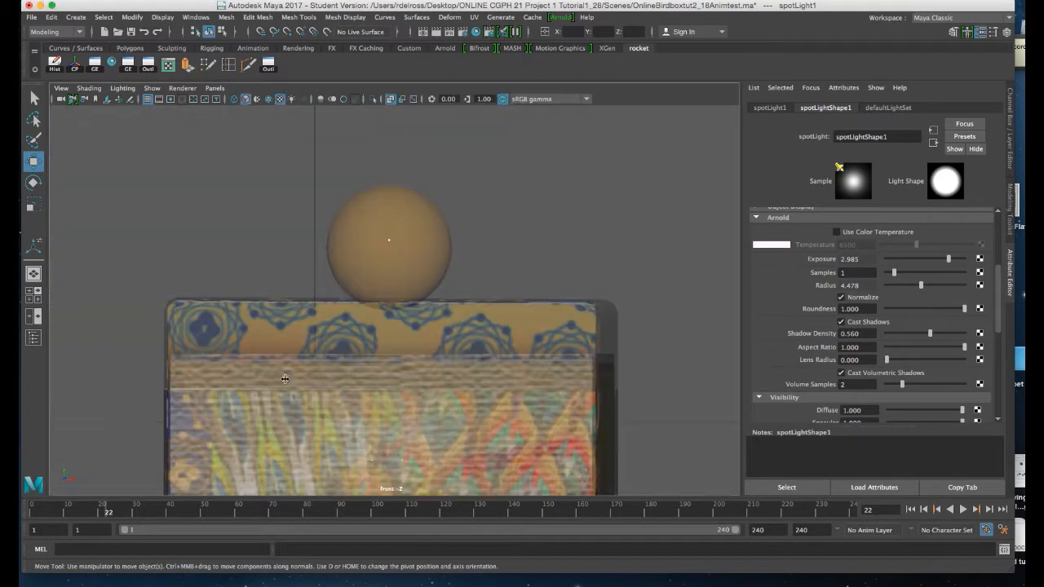
click(391, 340)
alt+right_drag(395, 352, 315, 170)
alt+middle_drag(417, 373, 381, 270)
alt+right_drag(419, 361, 415, 356)
alt+middle_drag(416, 342, 418, 363)
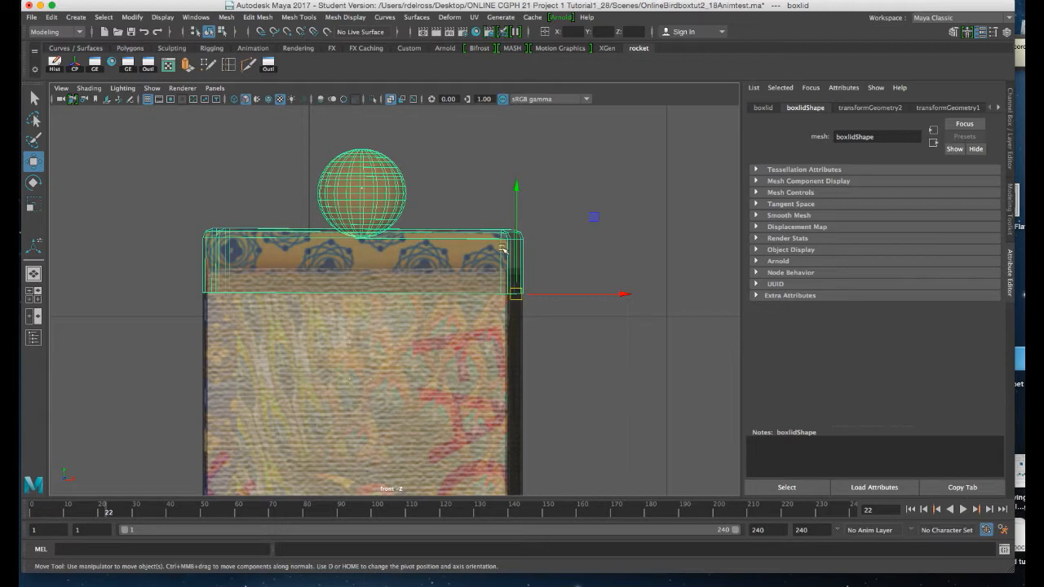
- Set the playback and animation range to end at frame 120 and go back to frame 1
double_click(760, 530)
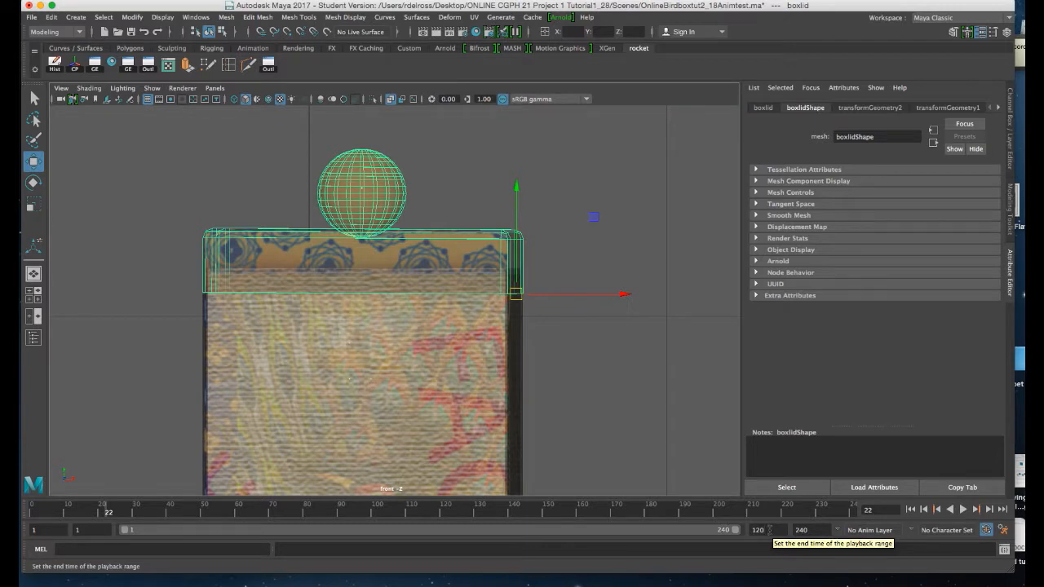
key(Tab)
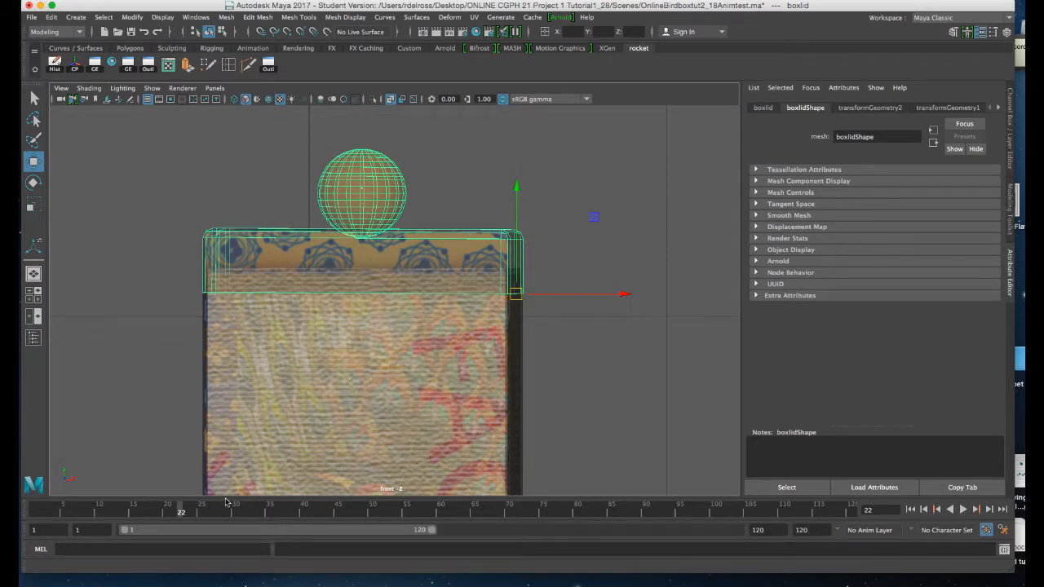
mouse_move(229, 512)
mouse_down()
mouse_move(21, 516)
mouse_move(36, 515)
mouse_up()
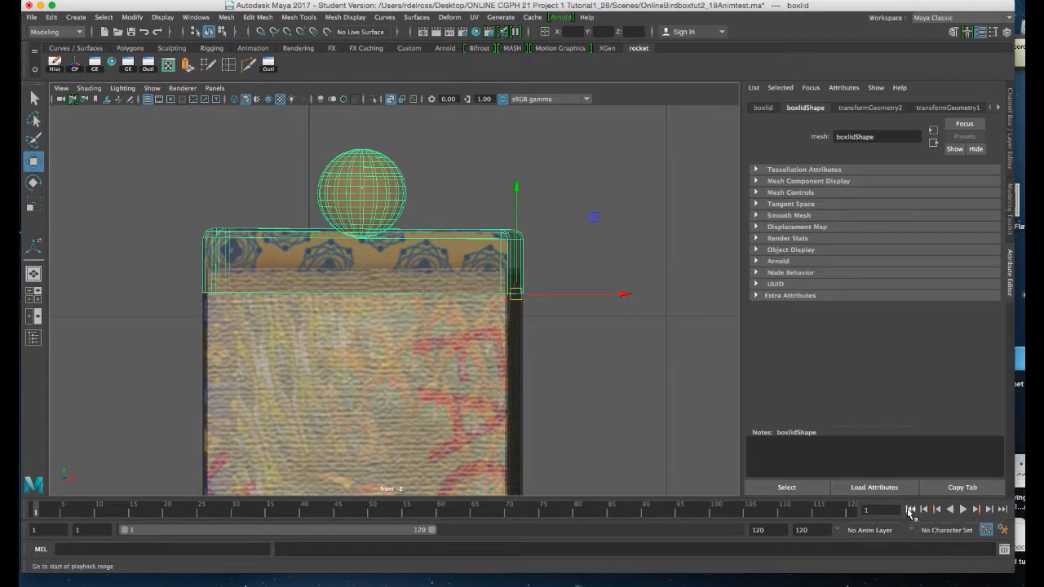
click(1003, 510)
click(911, 509)
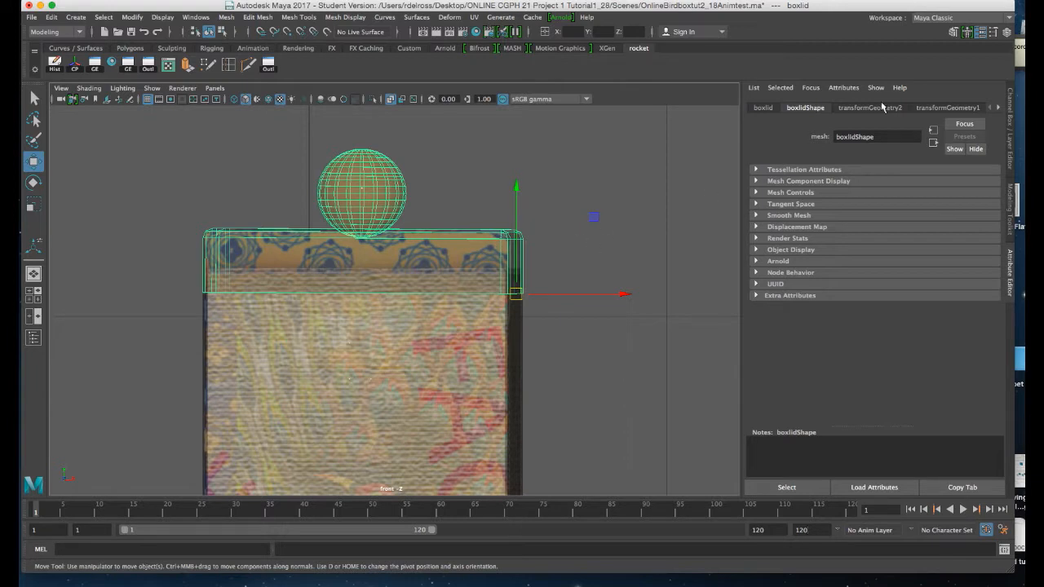
- Show the box lid's transform channels and freeze its transformations
click(1008, 32)
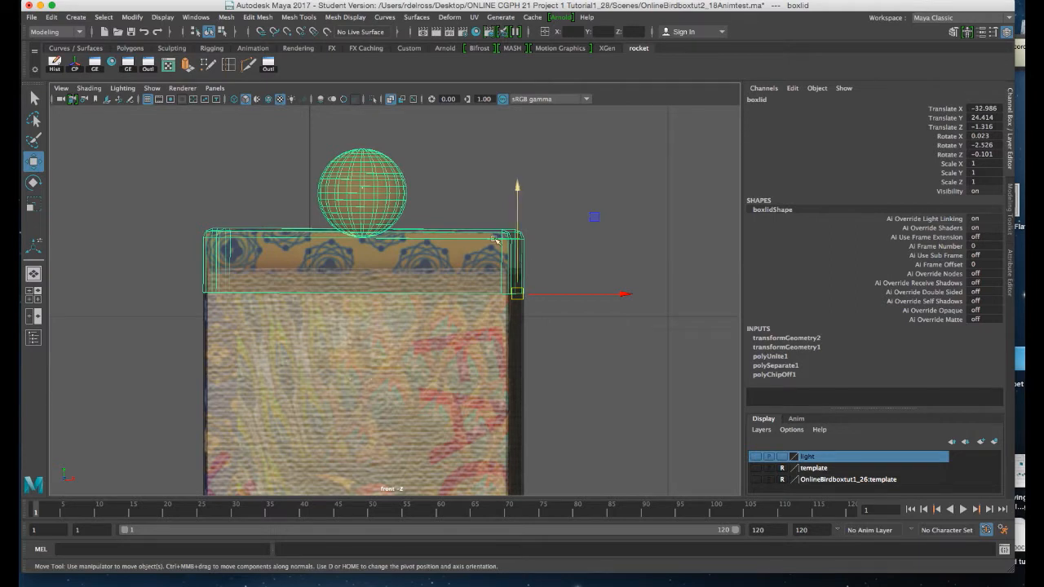
click(133, 17)
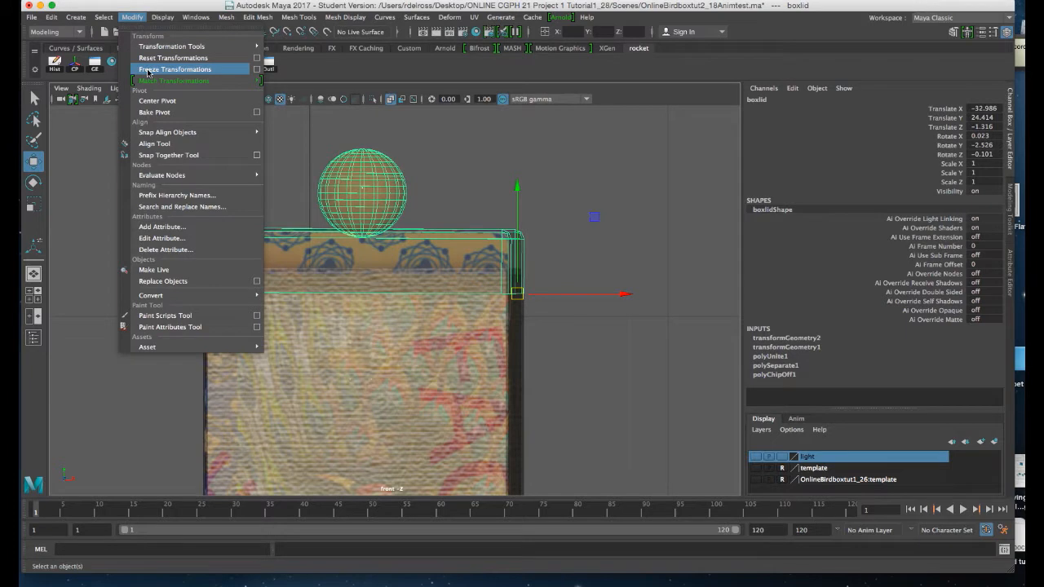
click(148, 72)
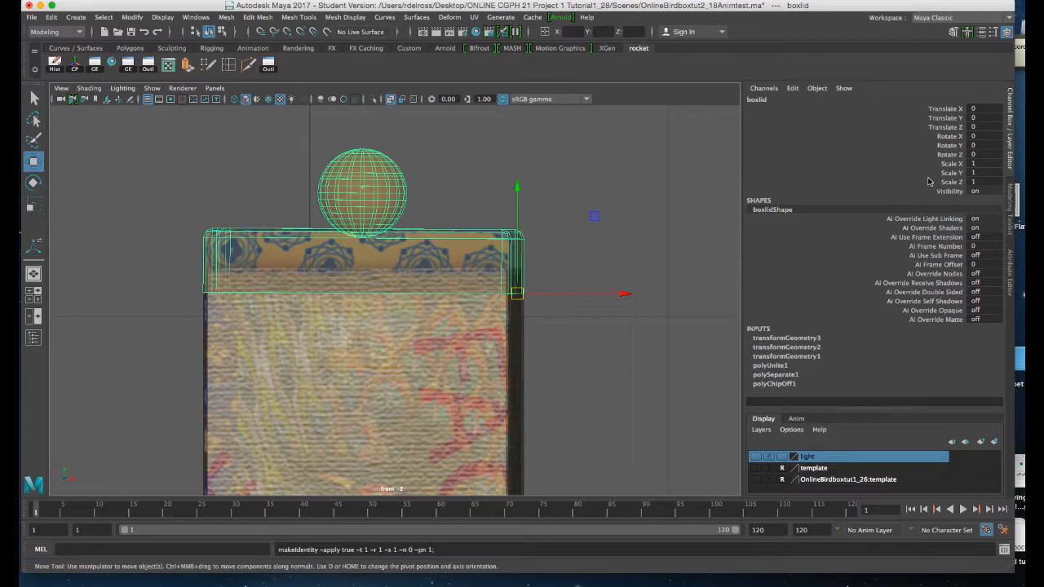
- Key the lid's Rotate Z at 0 on frame 1 and rotate the lid open to about -41.27 on frame 120
right_click(950, 155)
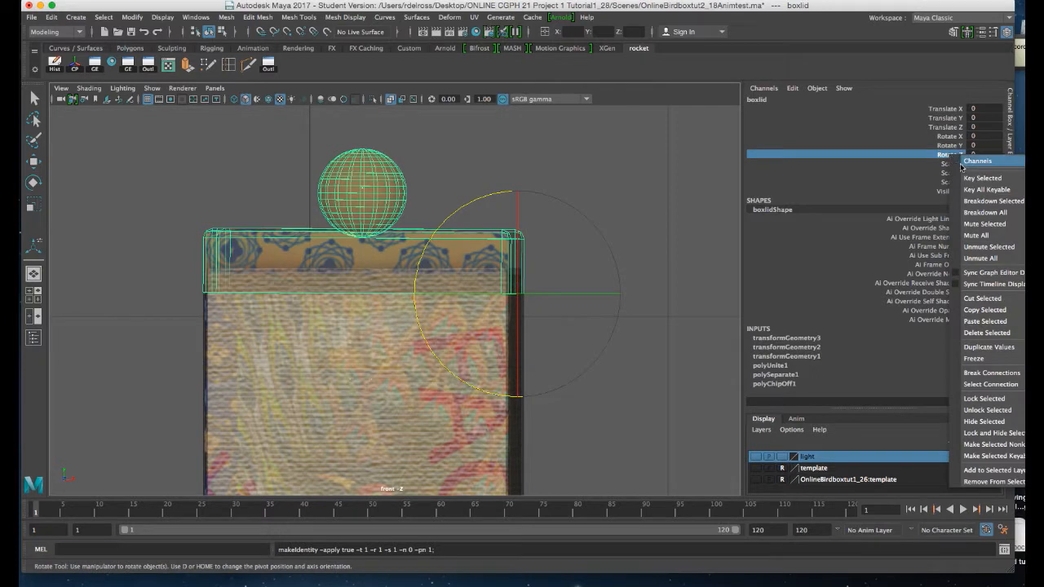
click(966, 178)
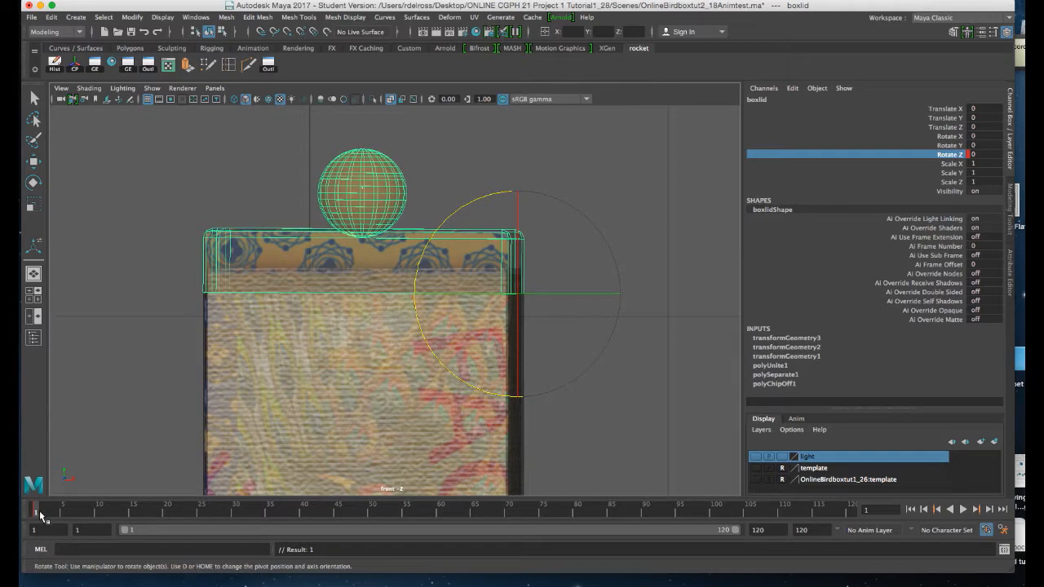
click(1003, 510)
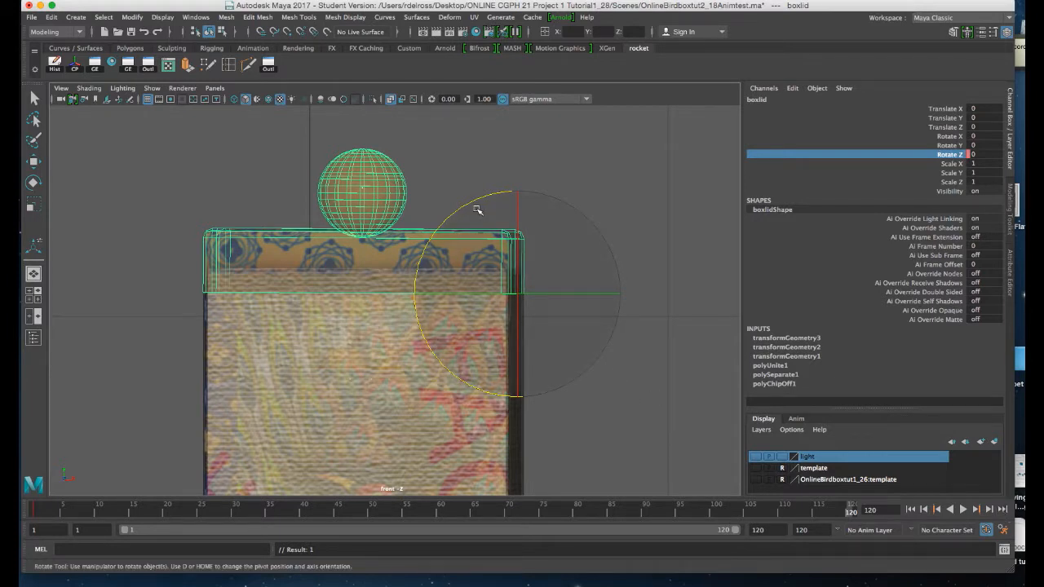
drag(476, 199, 551, 206)
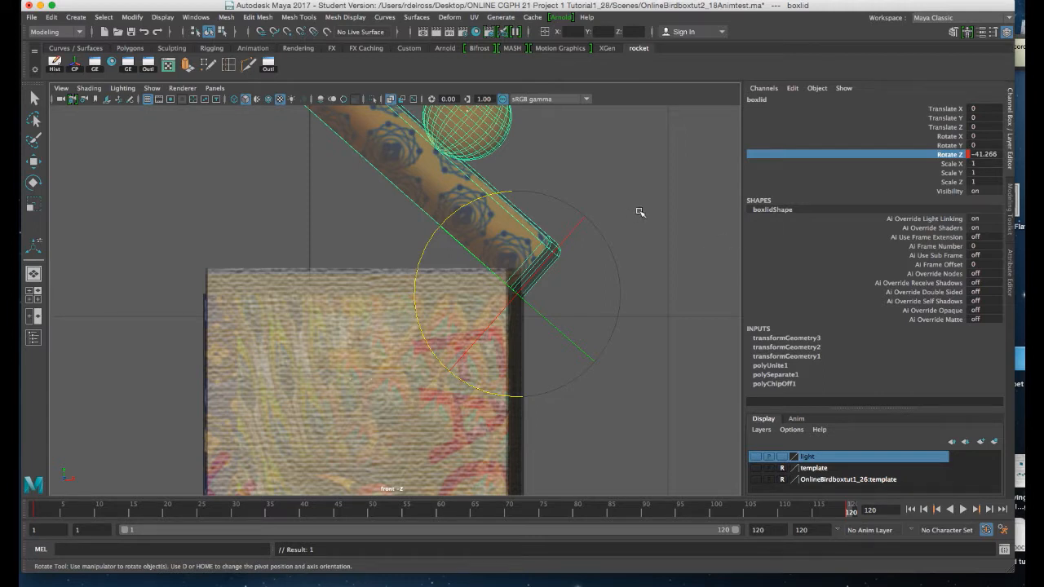
- Play back the lid-opening animation in the perspective view and return to frame 1
key(space)
key(space)
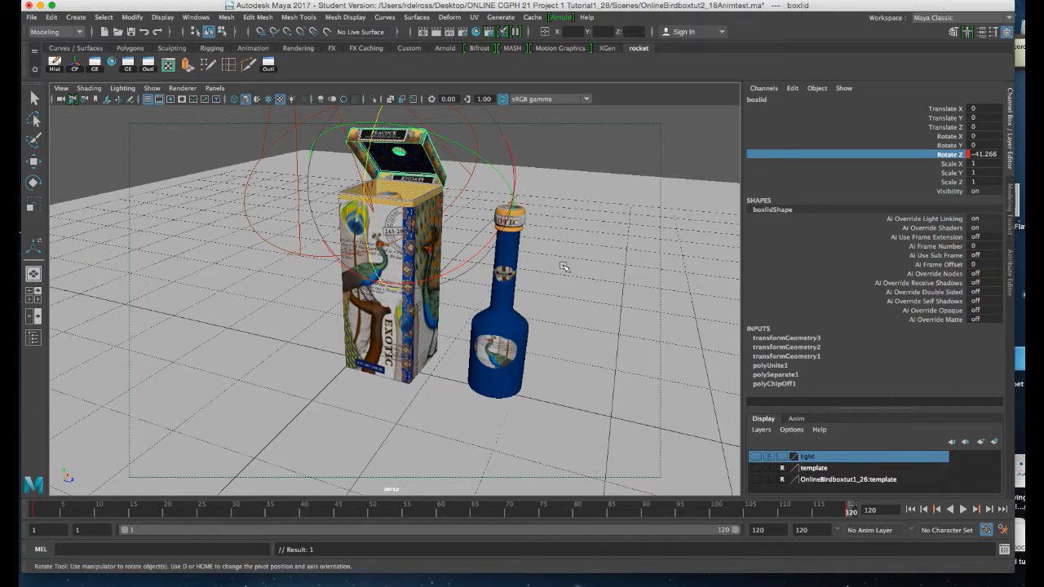
click(910, 510)
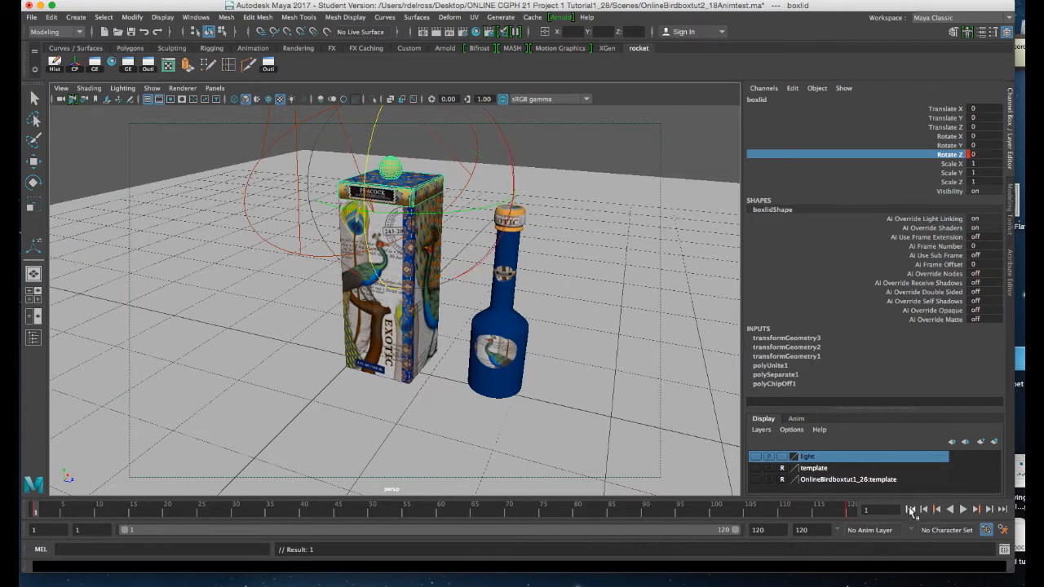
click(963, 510)
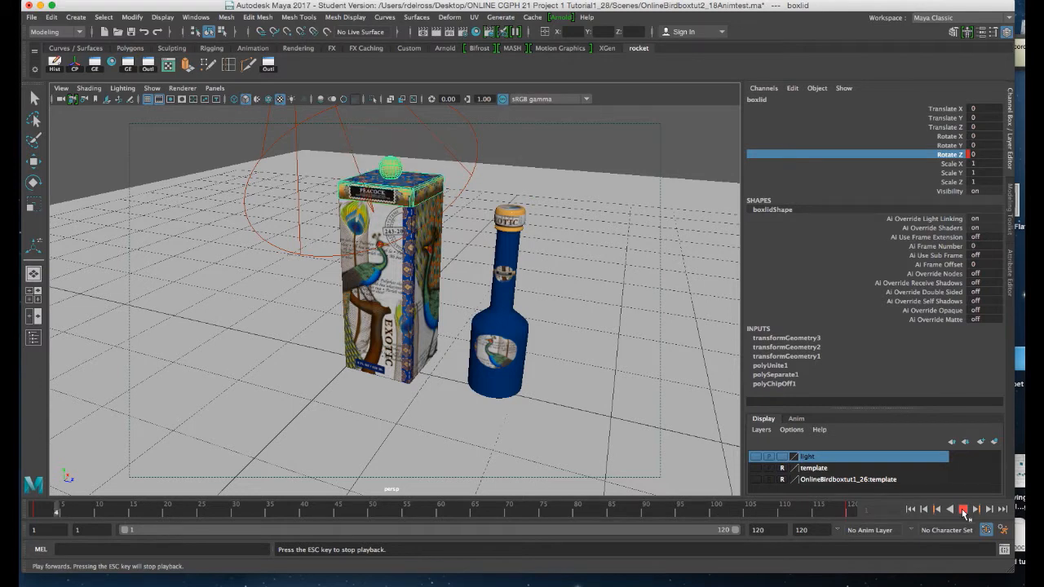
click(963, 510)
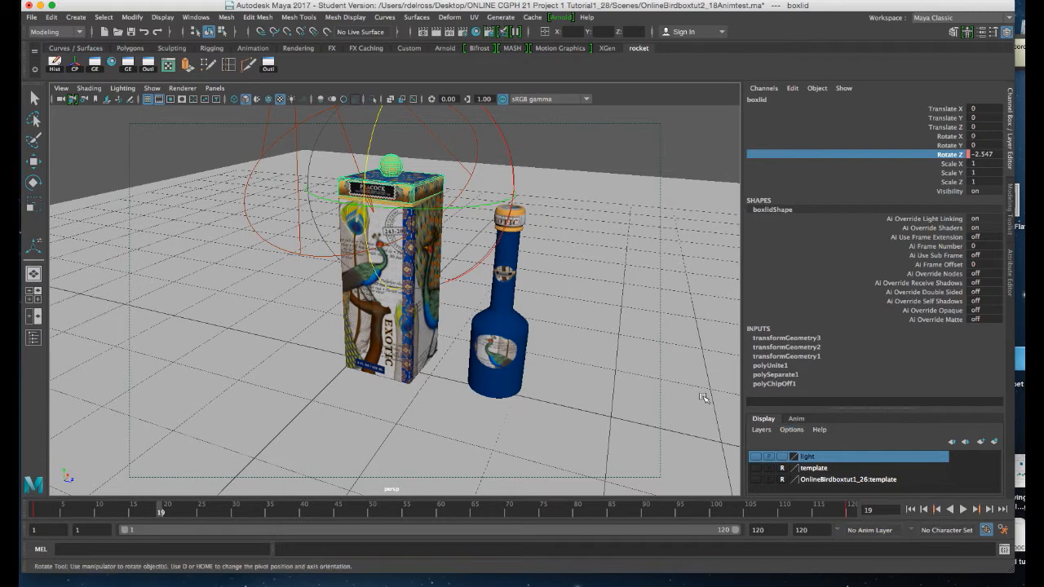
key(alt+v)
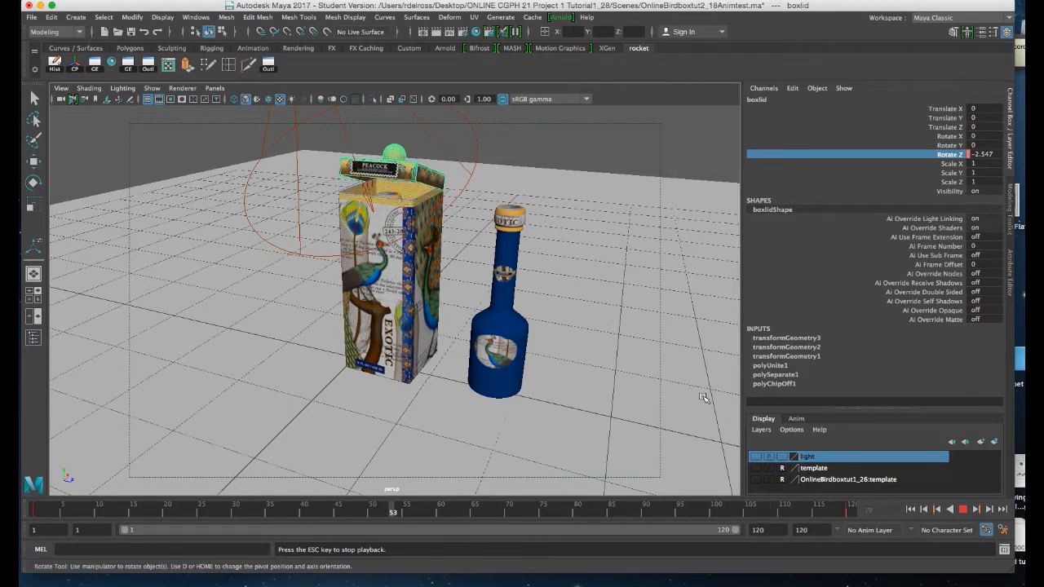
key(Escape)
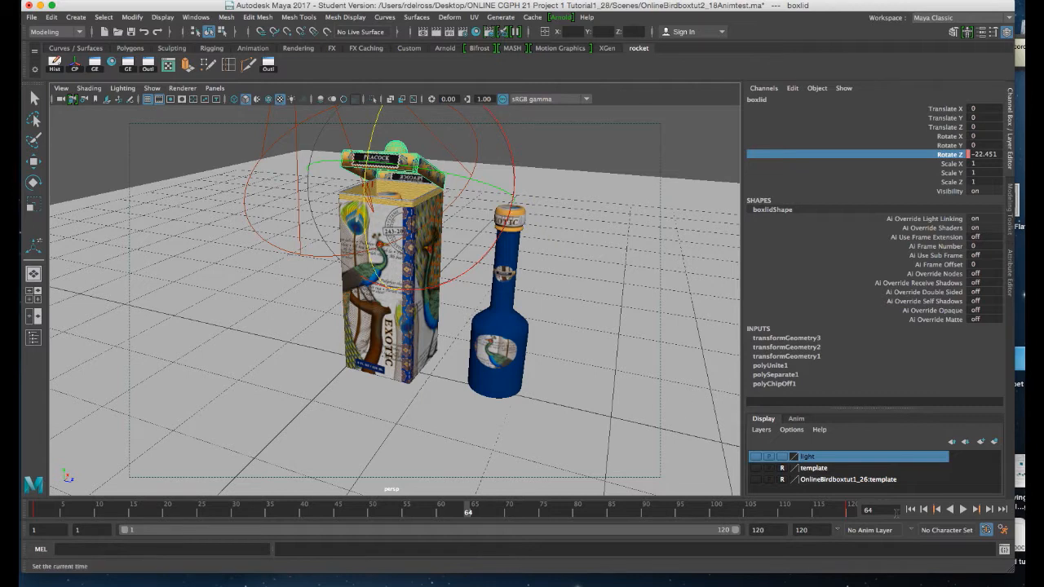
click(912, 509)
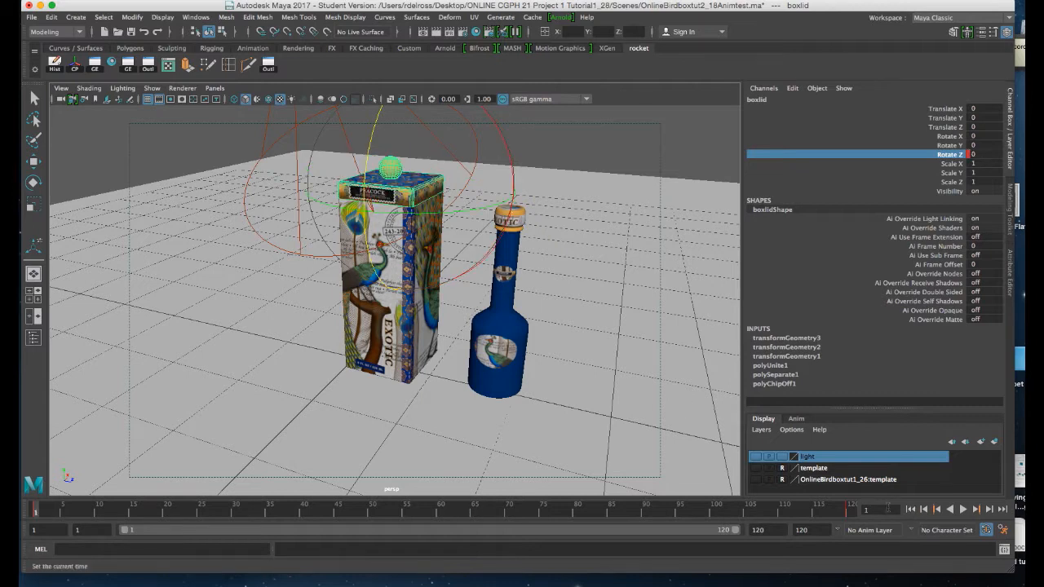
- Select the floor plane, bottle, bottle cap, box body and box lid together and group them
click(677, 394)
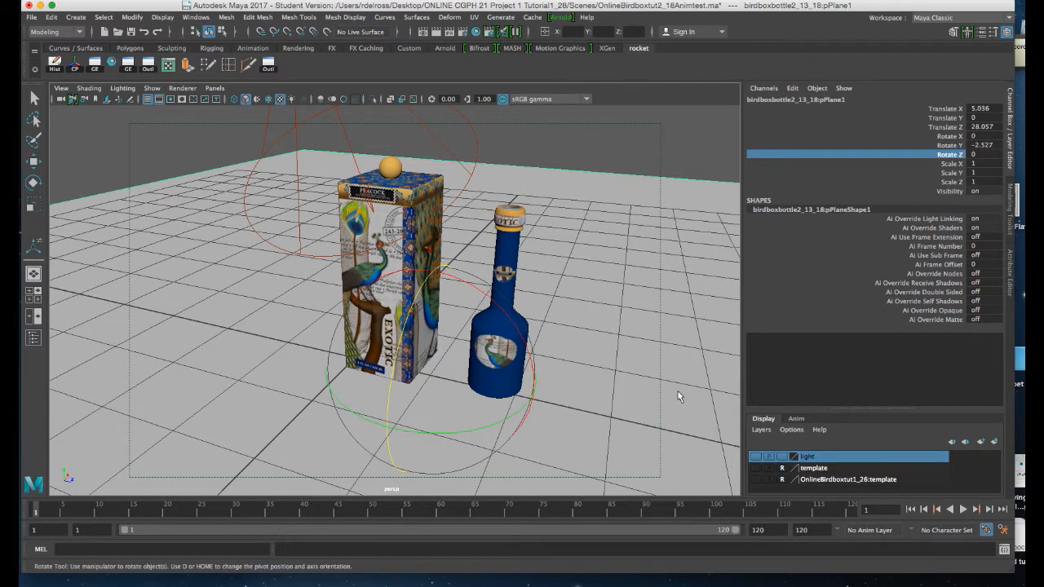
key(w)
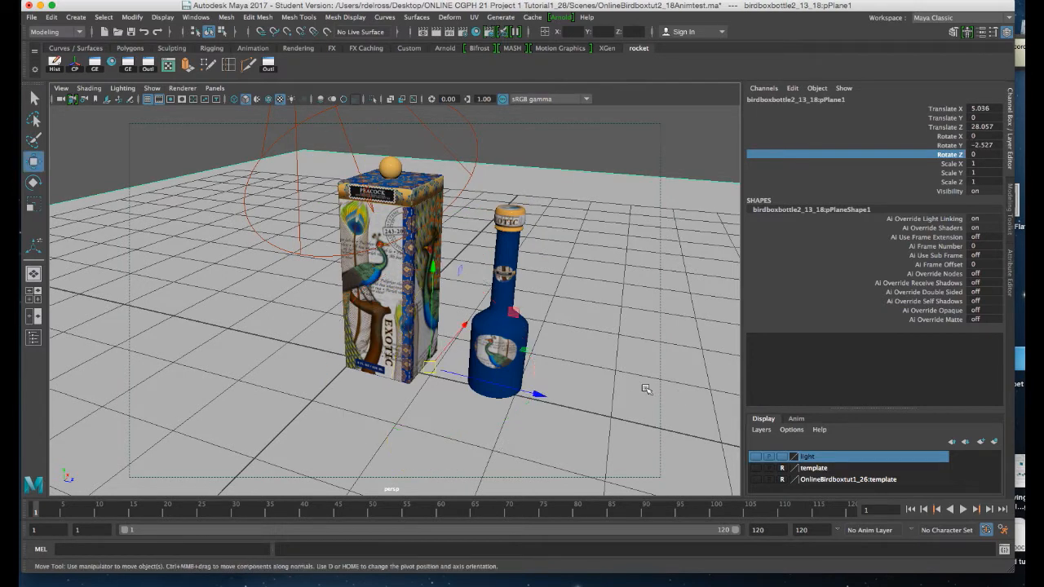
click(515, 257)
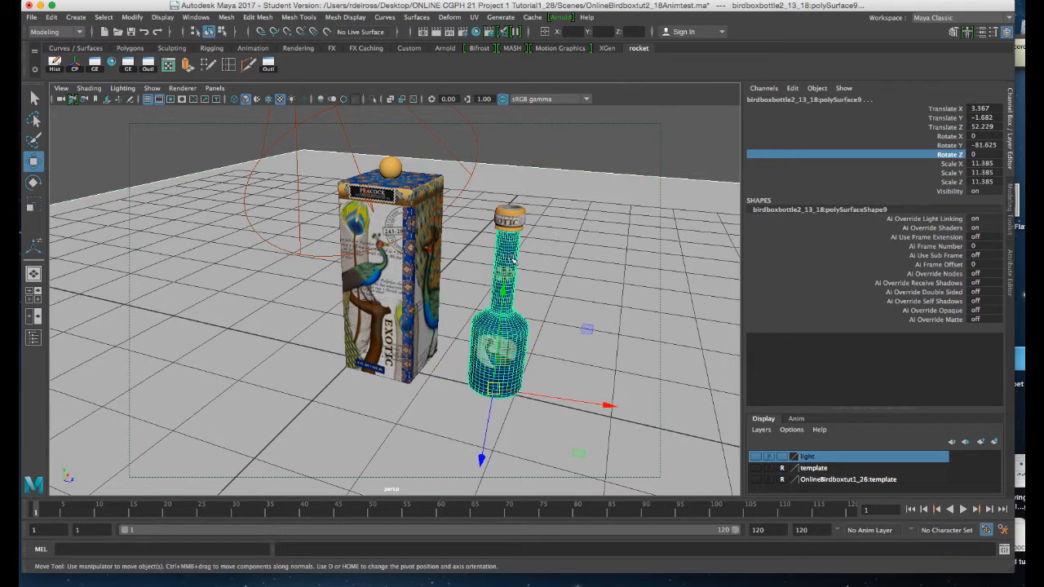
key(Up)
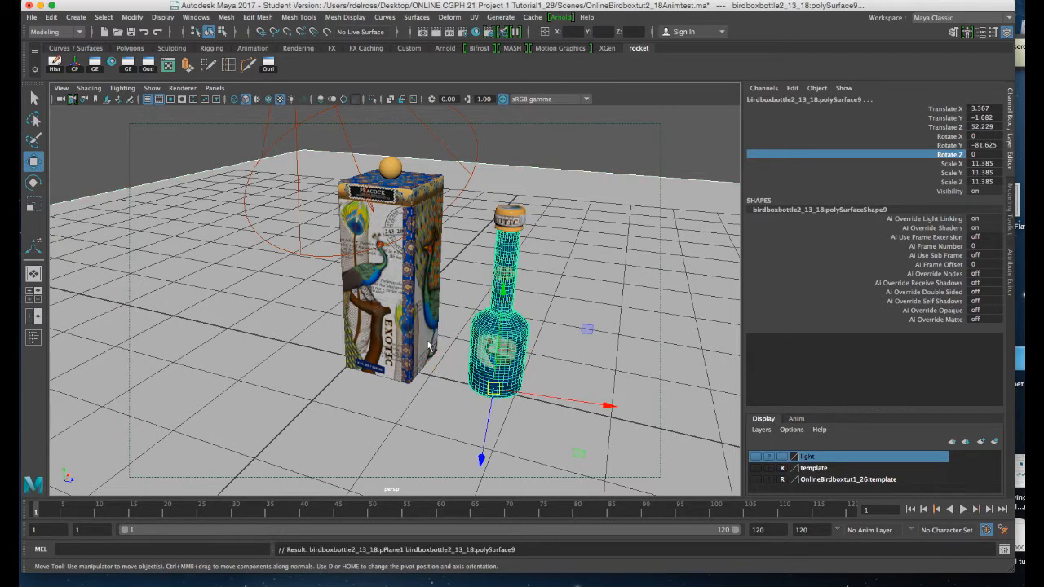
click(512, 215)
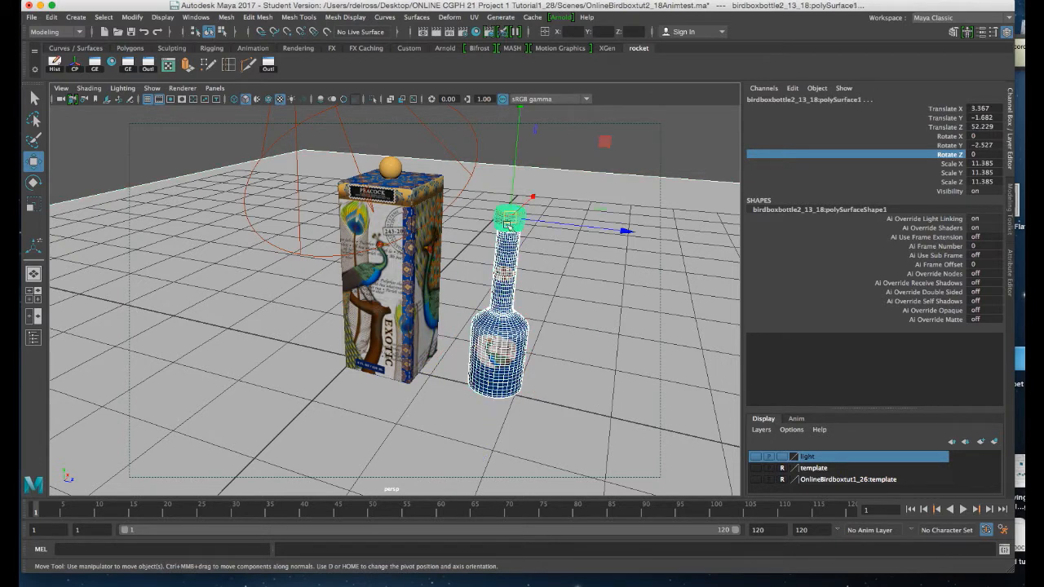
click(416, 327)
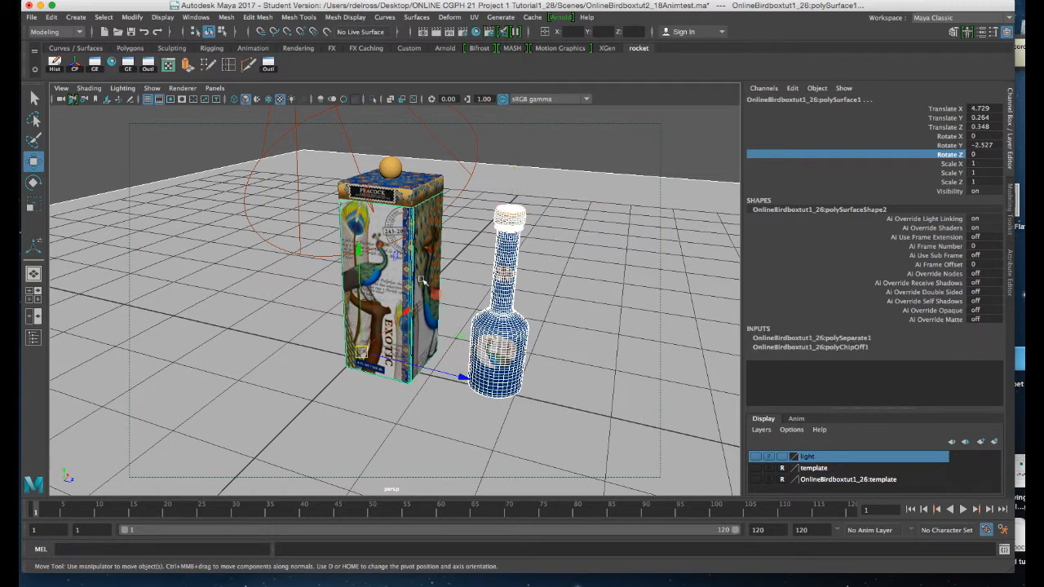
click(425, 198)
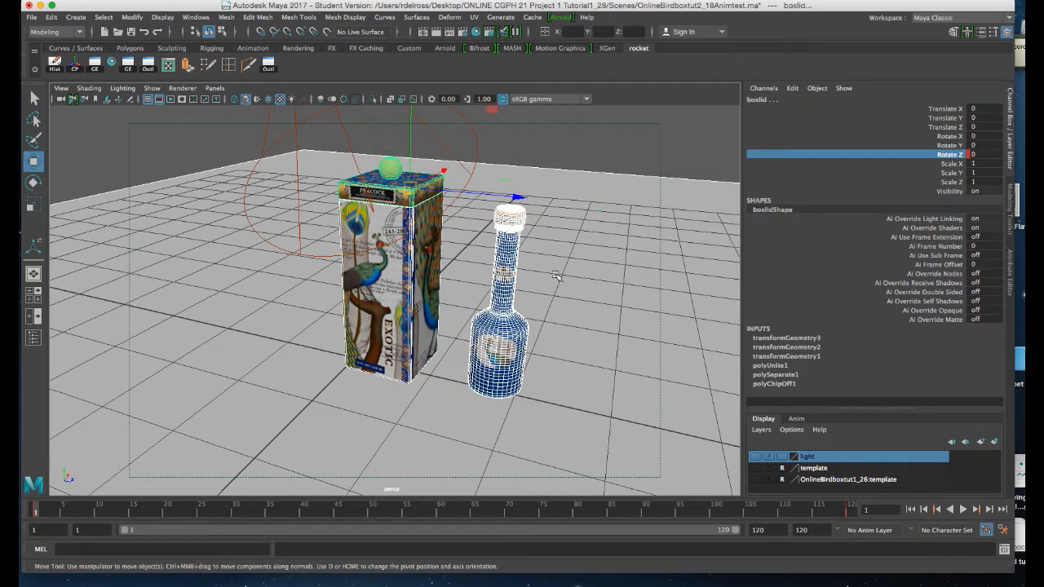
key(ctrl+g)
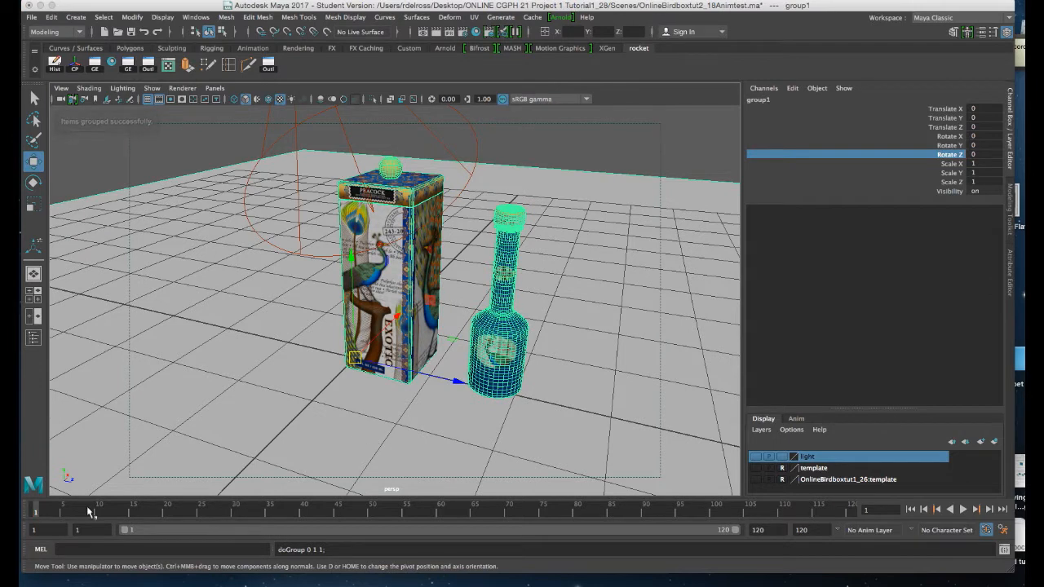
- Play the animation with the new group selected to check that the lid still opens
key(alt+v)
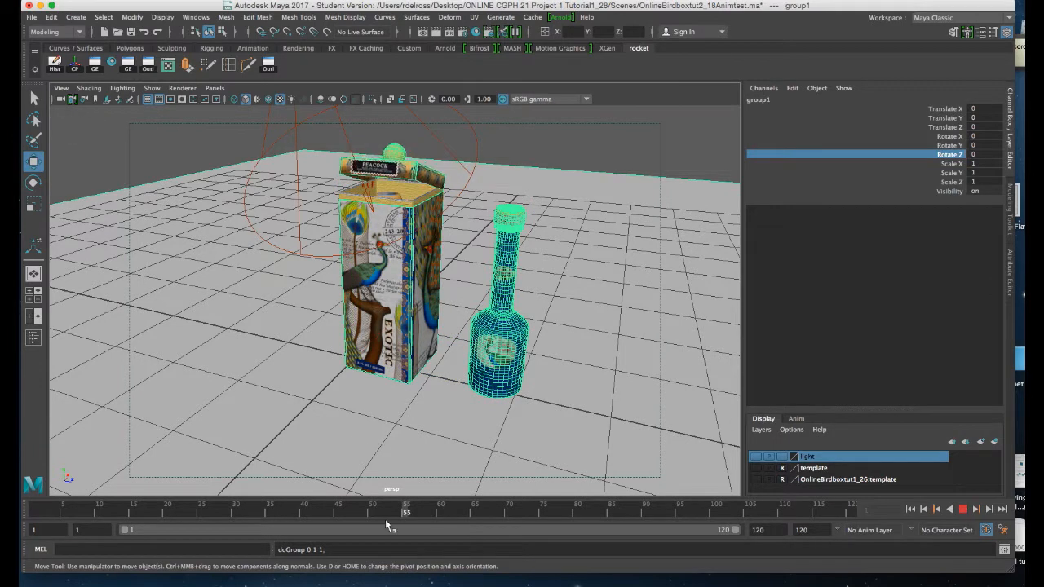
key(alt+v)
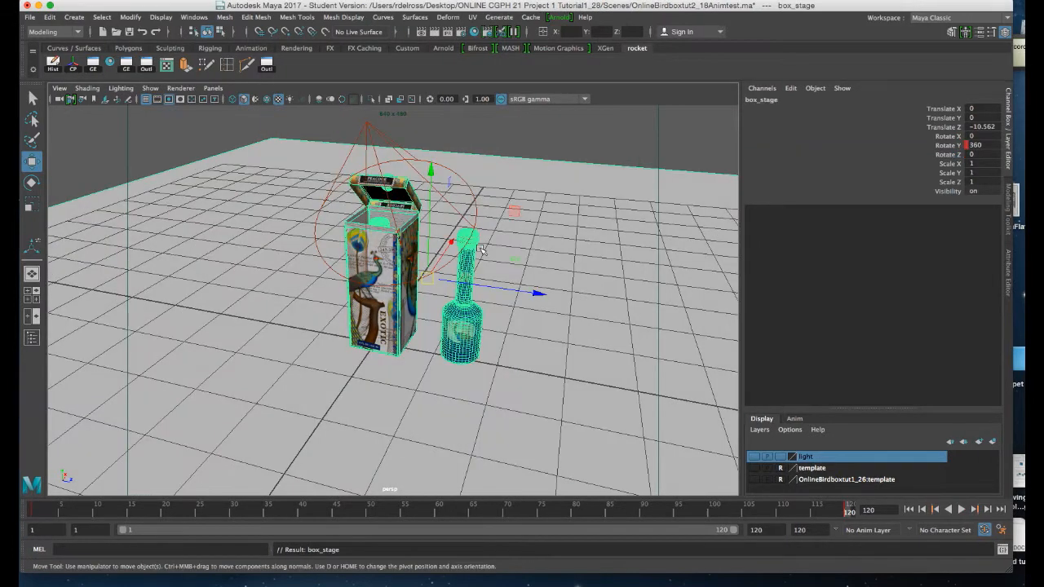
mouse_move(489, 248)
alt+mouse_down()
mouse_move(484, 235)
mouse_move(485, 245)
alt+mouse_up()
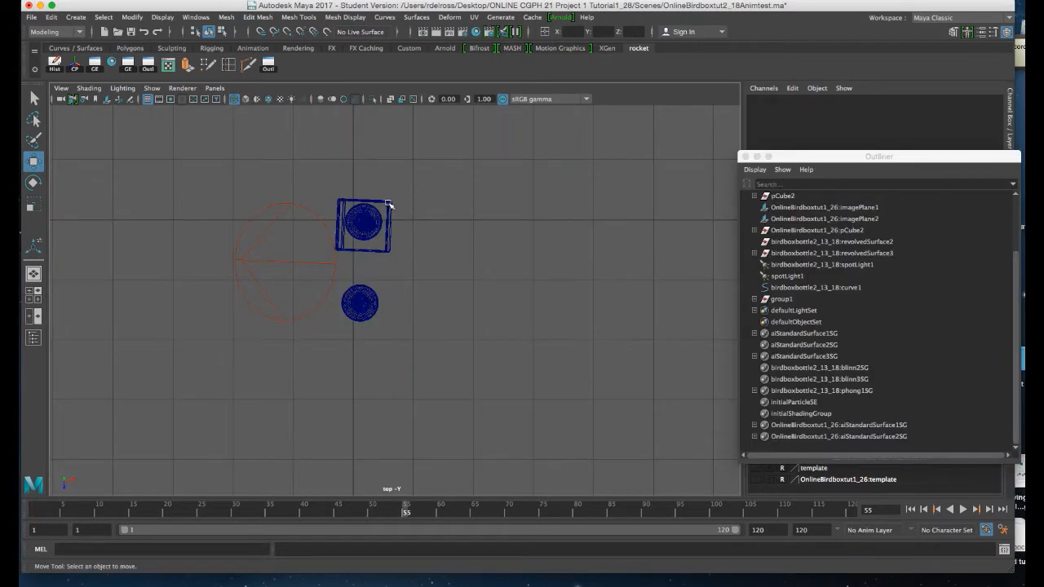
- Select the box, bottle and floor group in the top view and move its pivot to midway between the box and the bottle
click(389, 205)
key(Up)
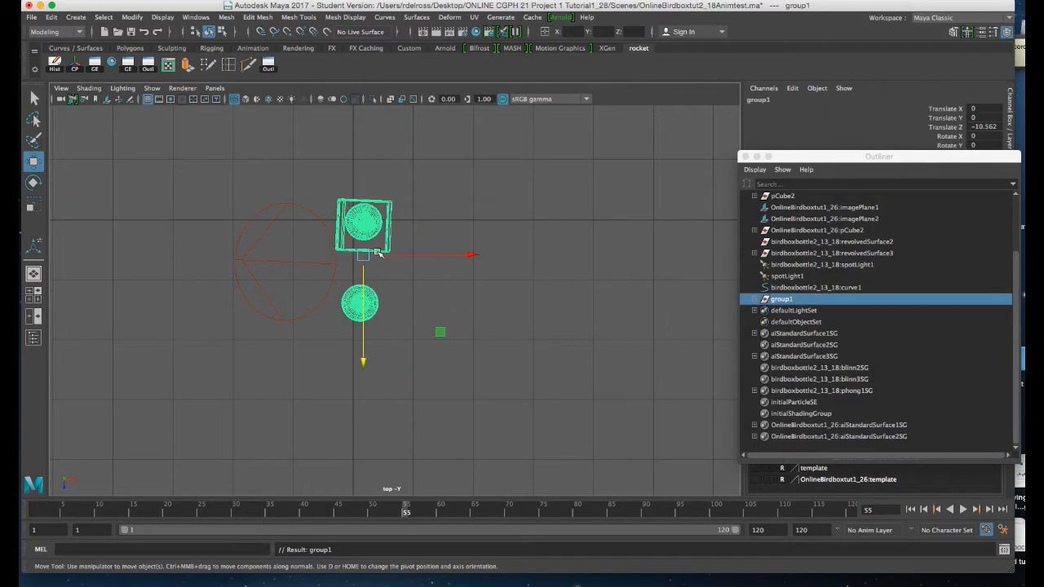
alt+right_drag(379, 333, 416, 396)
alt+middle_drag(417, 311, 494, 341)
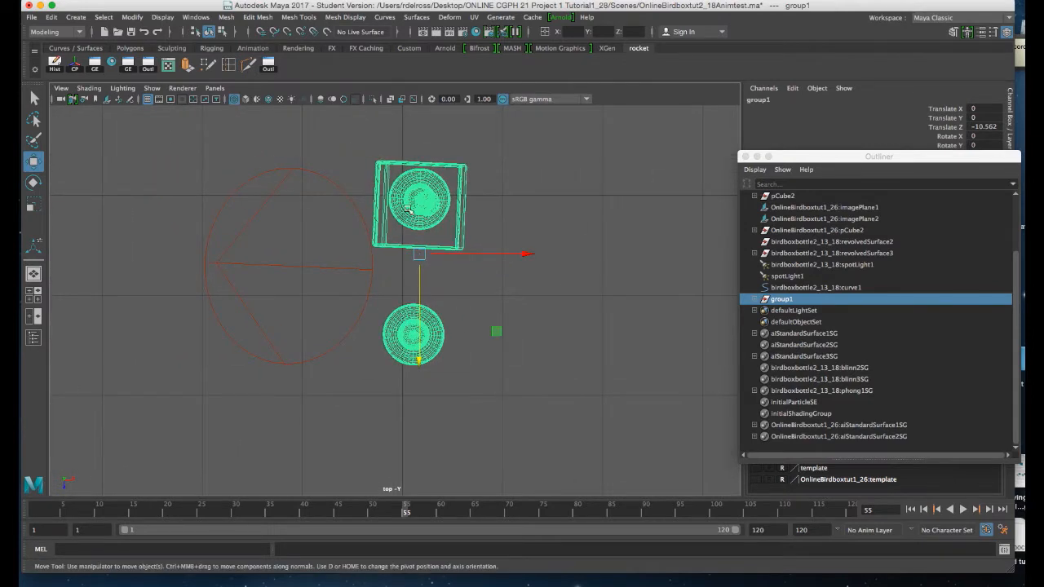
key(d)
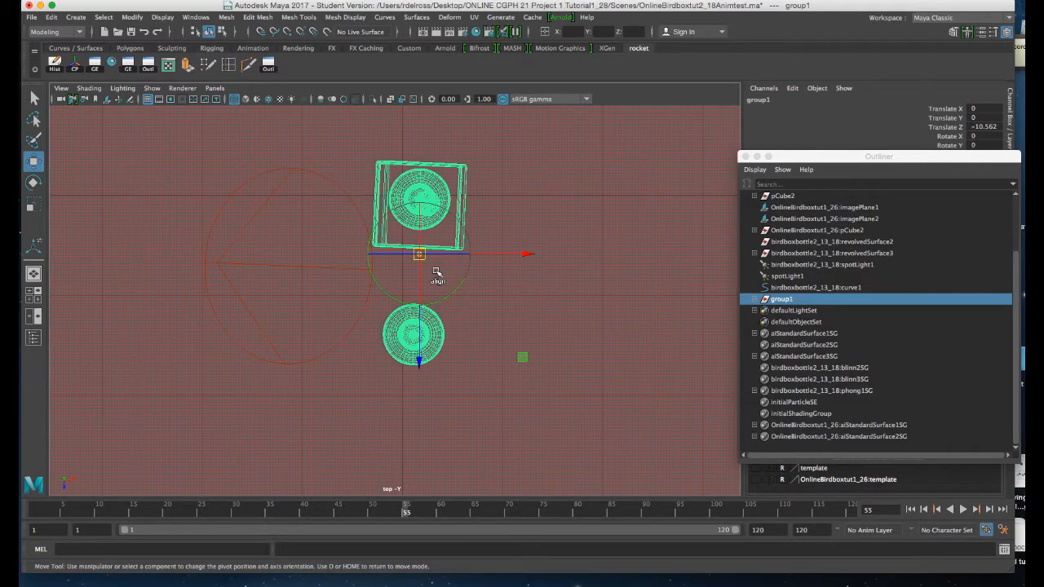
drag(419, 321, 421, 351)
drag(527, 285, 525, 285)
key(d)
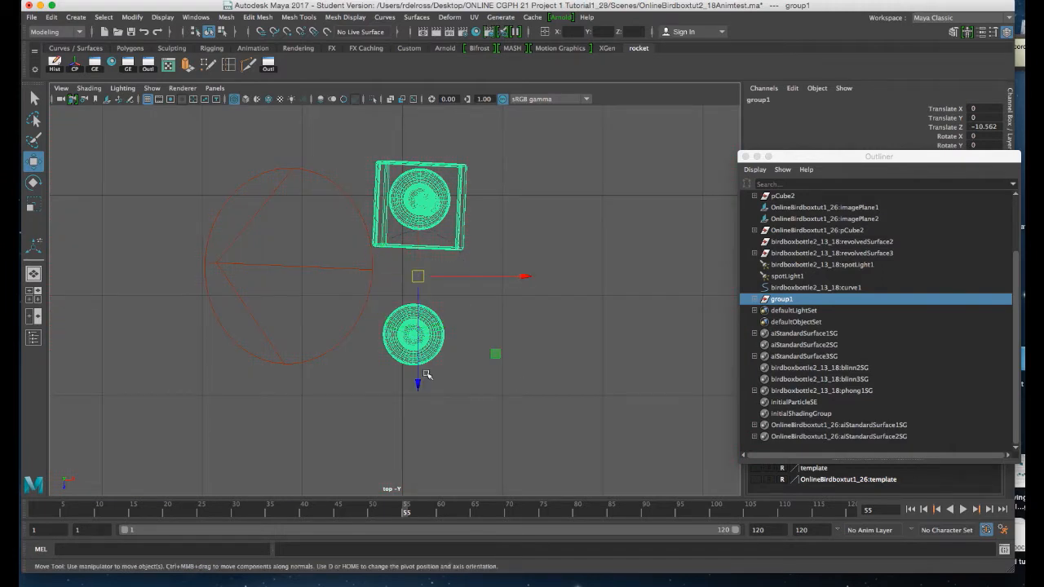
- Reselect the group in the perspective view and rename it box_stage
click(519, 246)
key(space)
key(space)
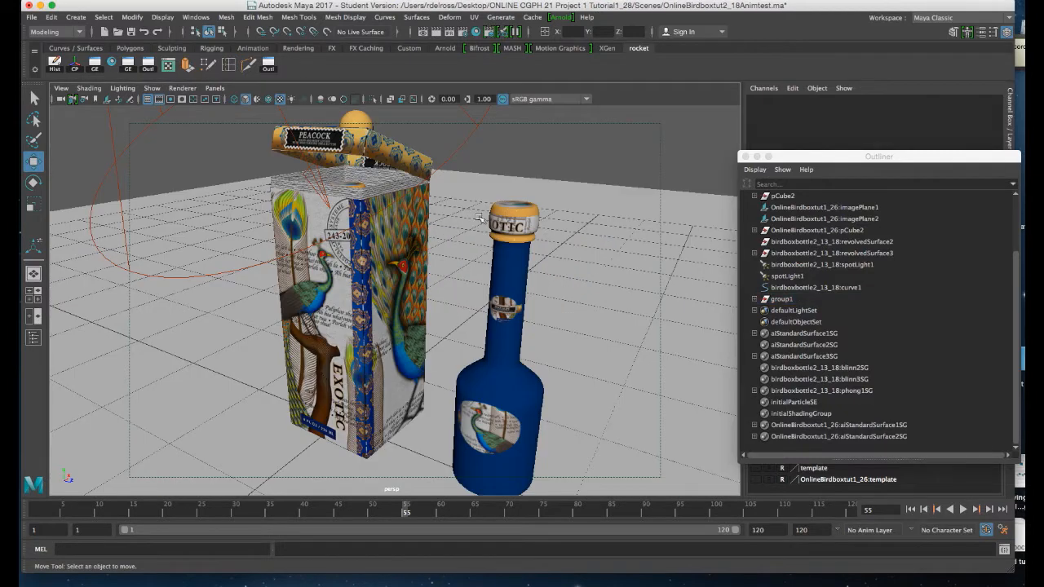
alt+drag(447, 243, 473, 241)
click(376, 268)
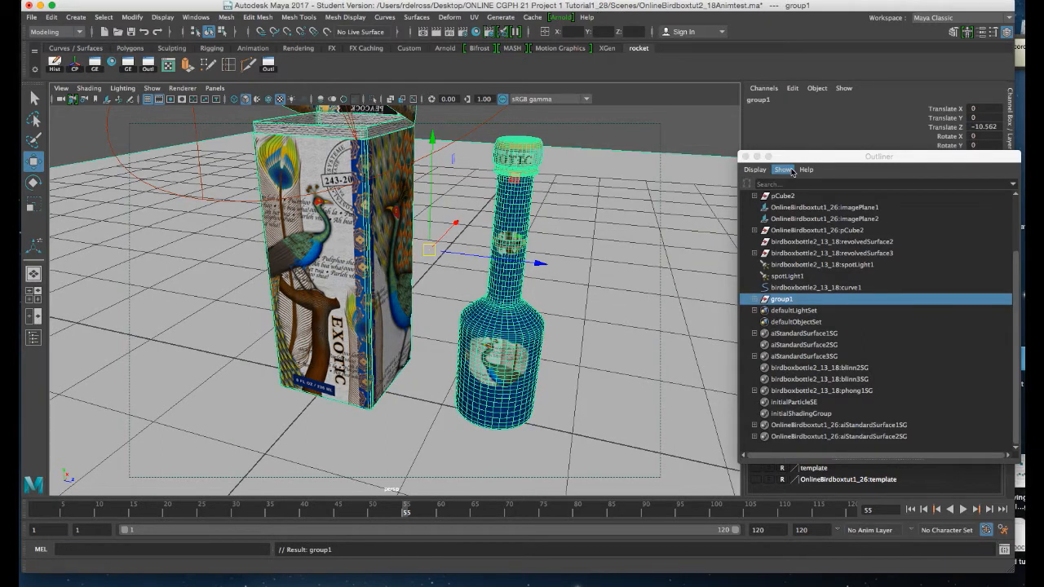
drag(820, 163, 704, 307)
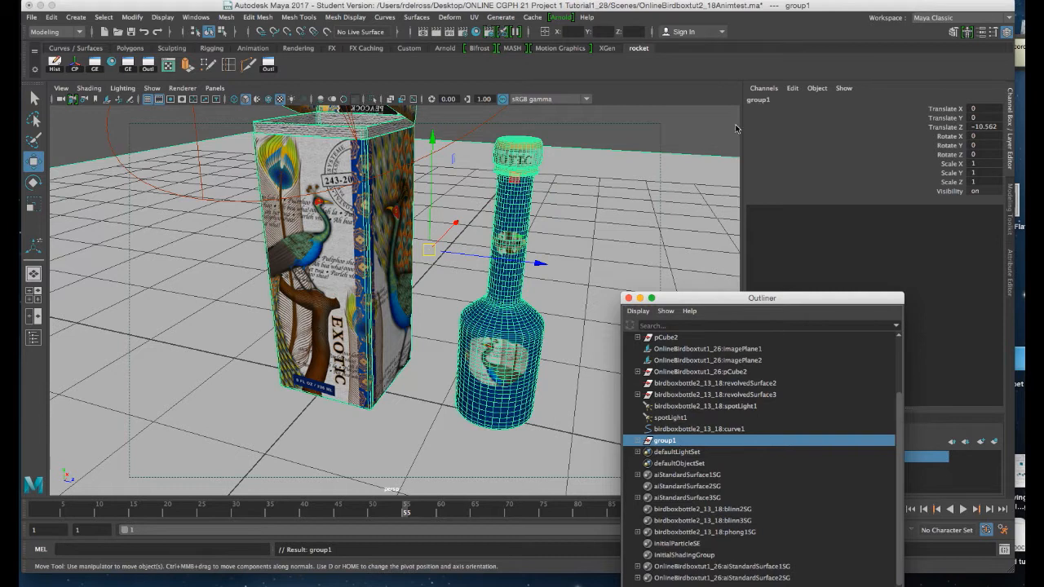
double_click(757, 100)
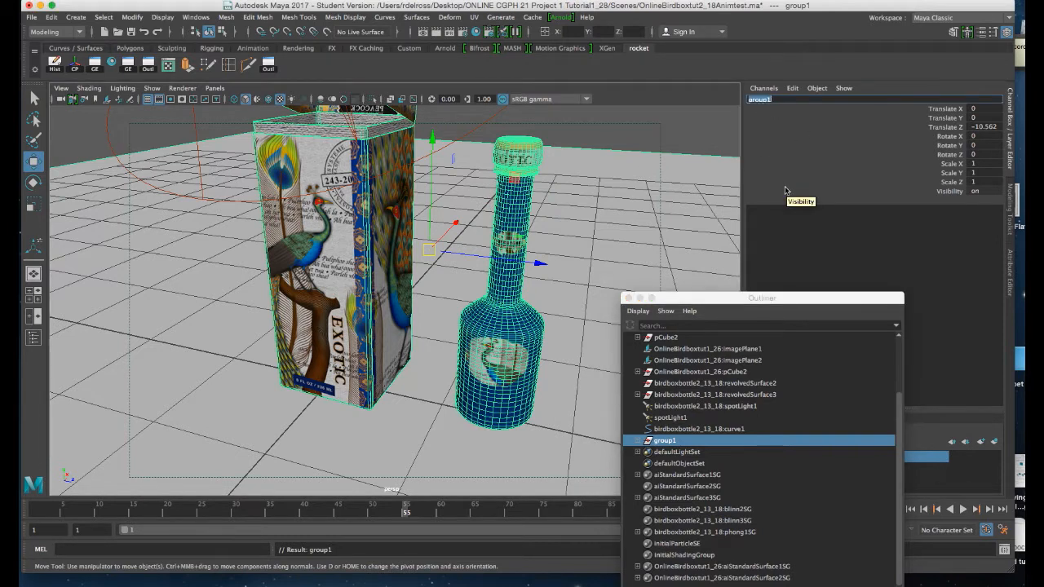
text(box_stage)
key(Return)
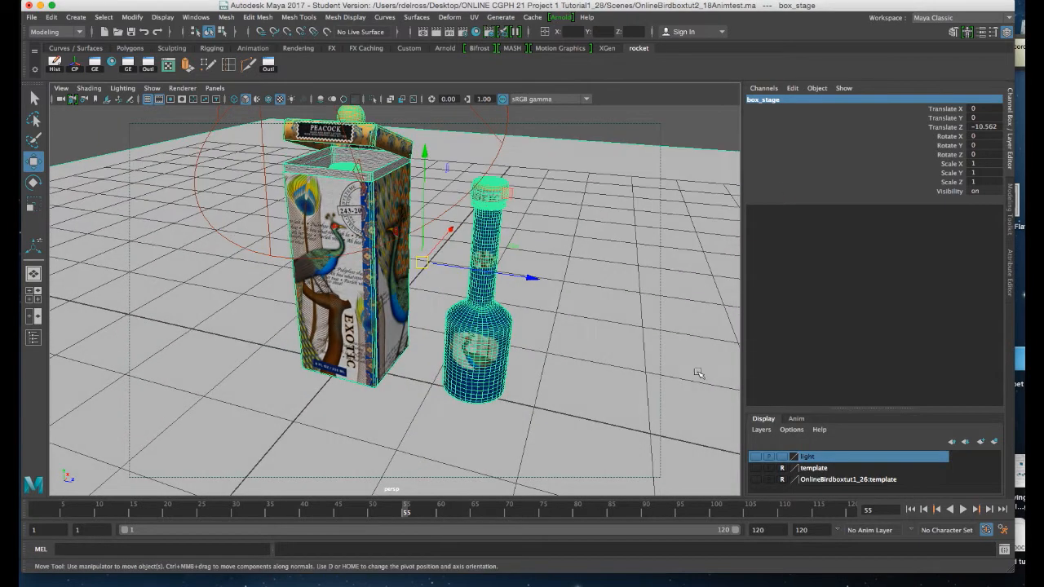
- Key box_stage's Rotate Y at 0 on frame 1 and set Rotate Y to 360 on frame 120
click(910, 511)
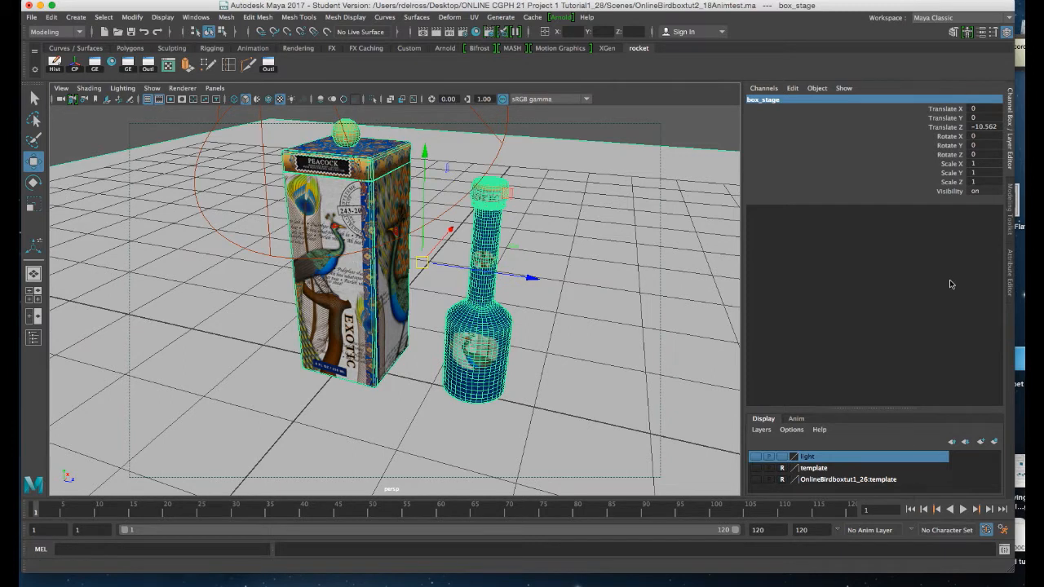
right_click(946, 147)
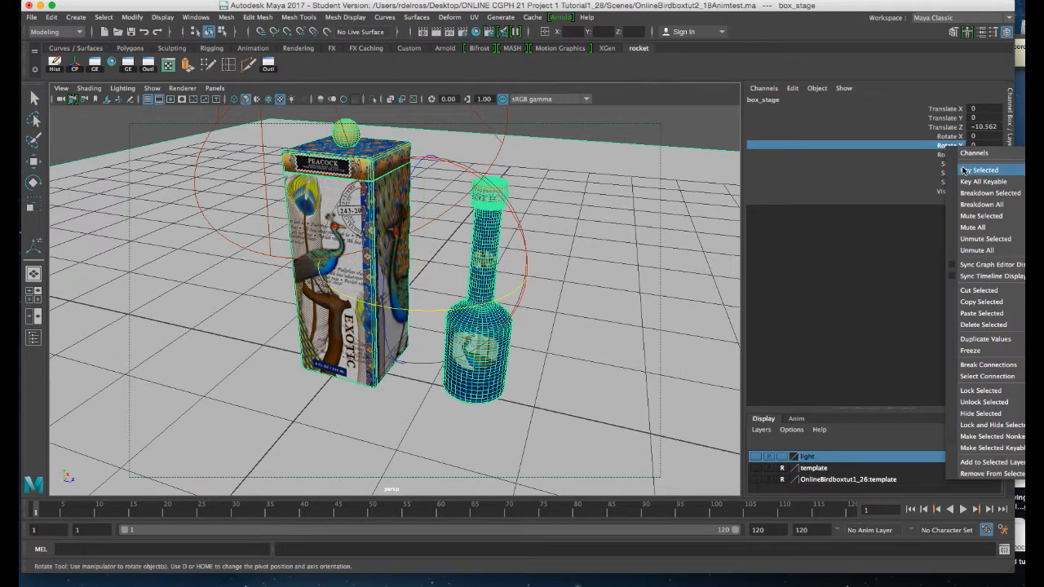
click(965, 169)
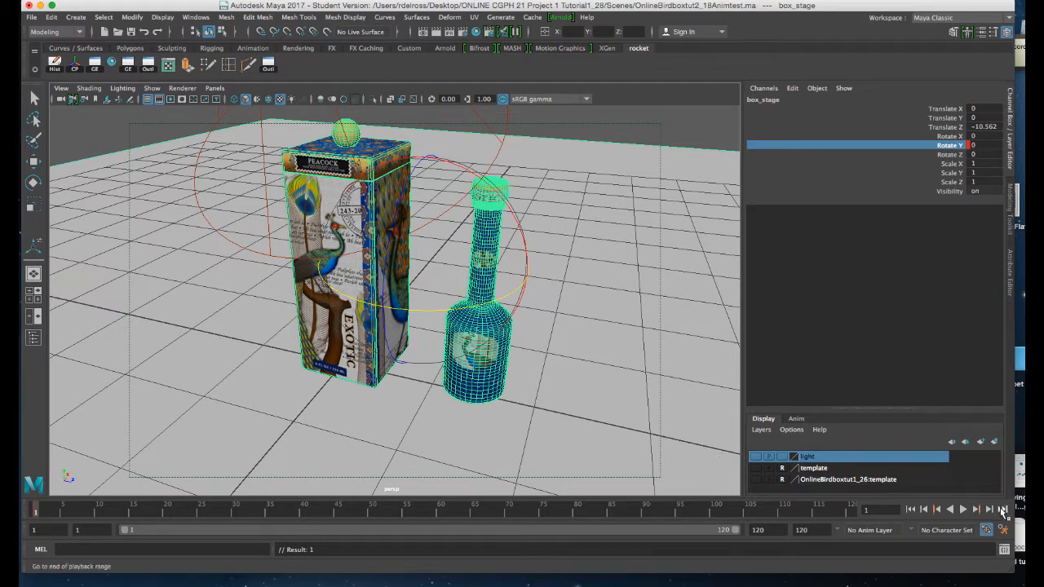
click(1002, 510)
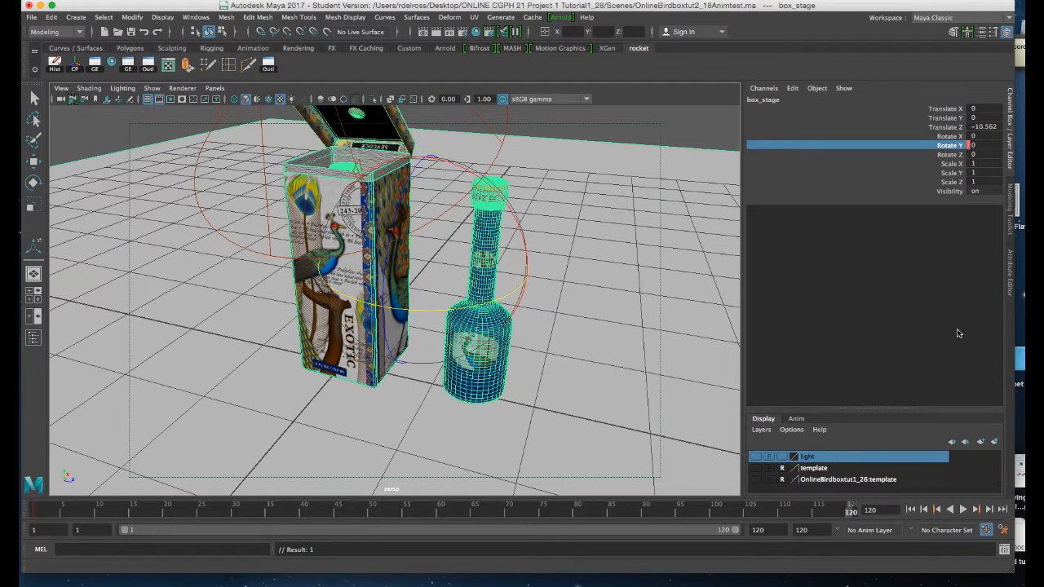
double_click(977, 146)
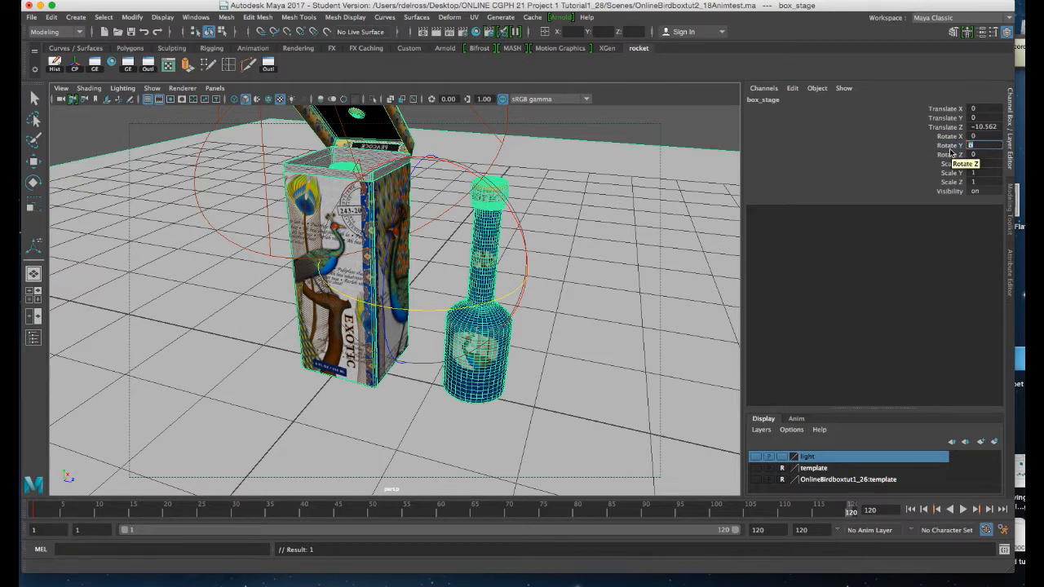
text(360)
key(Return)
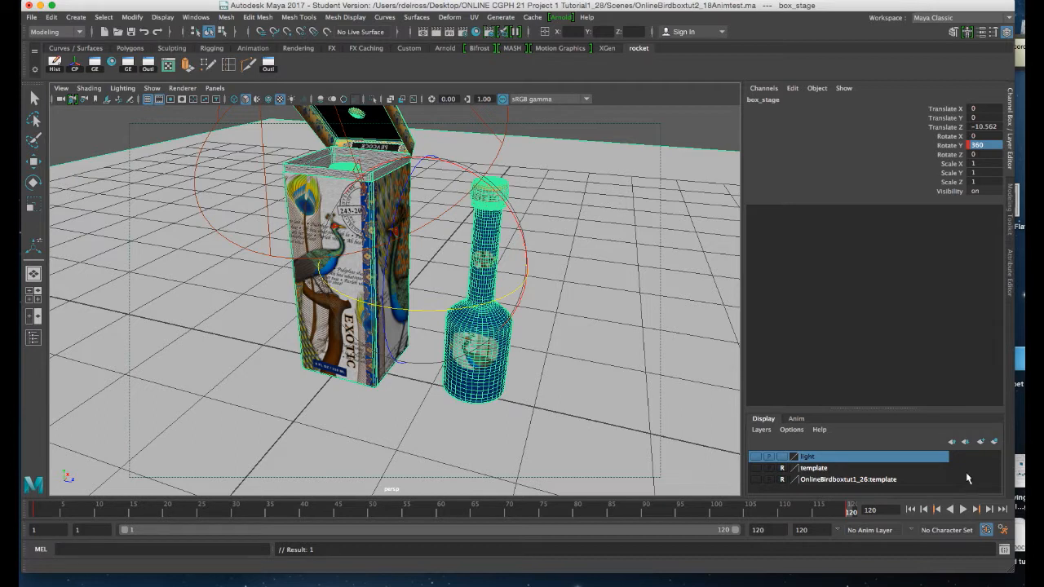
- Play the animation to check the stage's full rotation, return to frame 1 and deselect everything
key(alt+v)
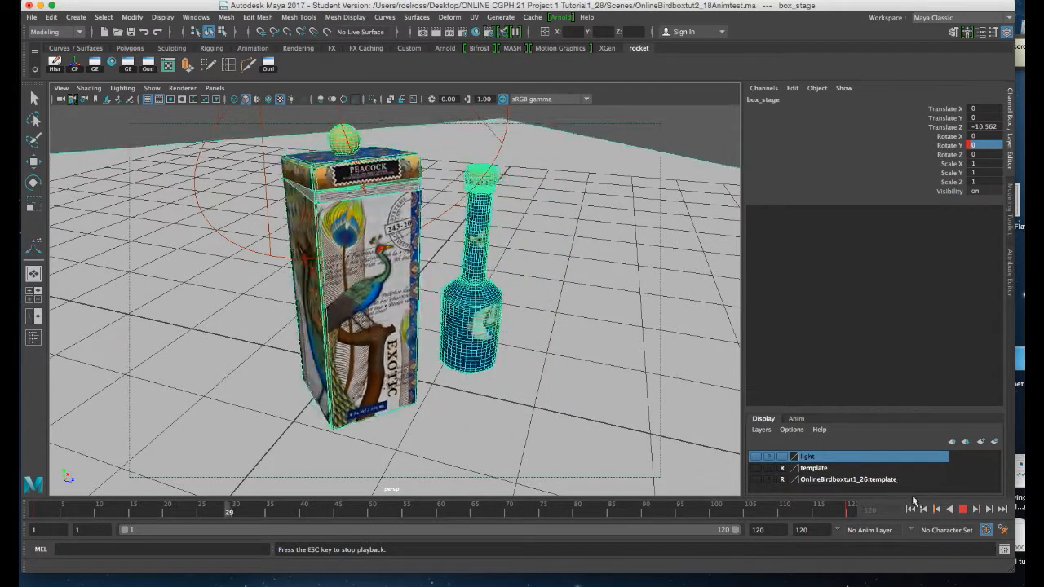
click(962, 510)
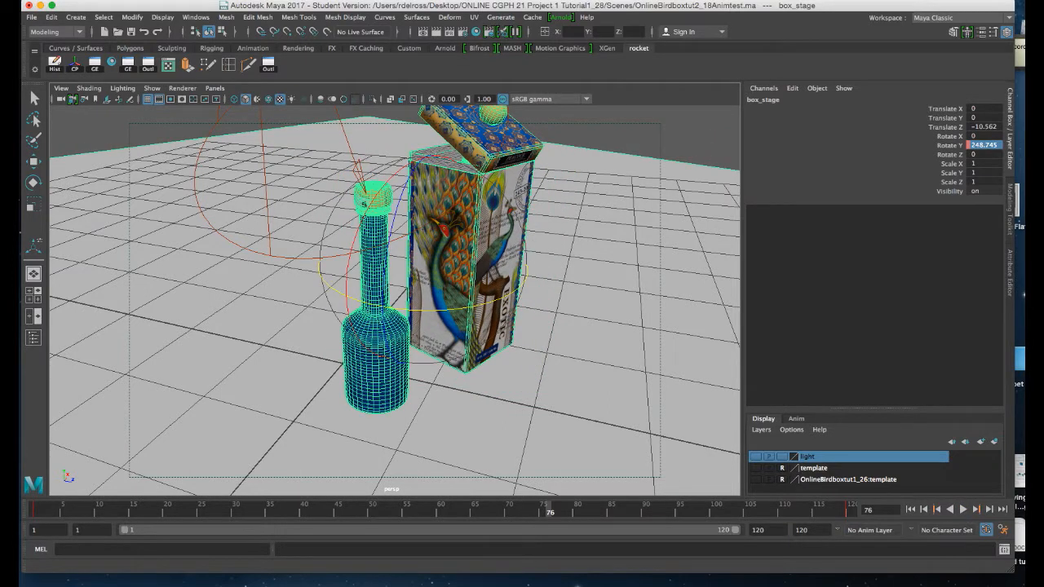
click(912, 509)
key(w)
click(685, 130)
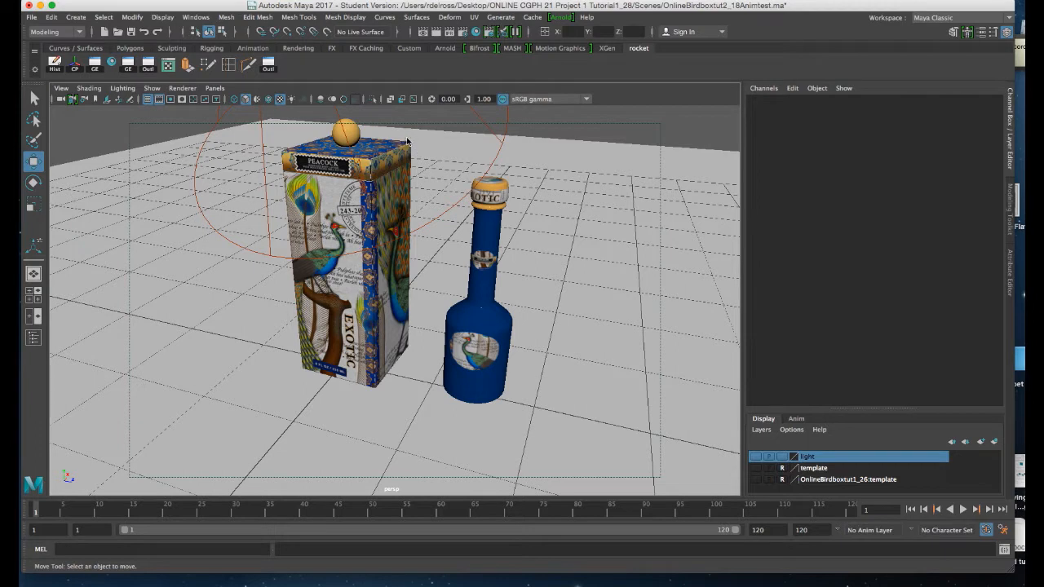
- Playblast the perspective view over the time slider range with avfoundation format, quality 50 and scale 0.50
key(space)
click(444, 96)
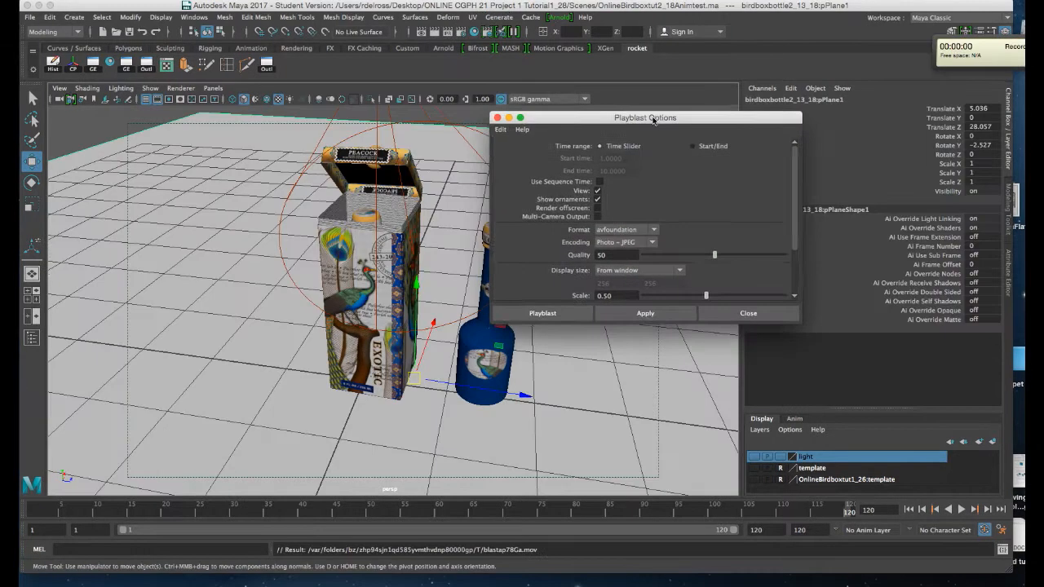
drag(653, 120, 655, 126)
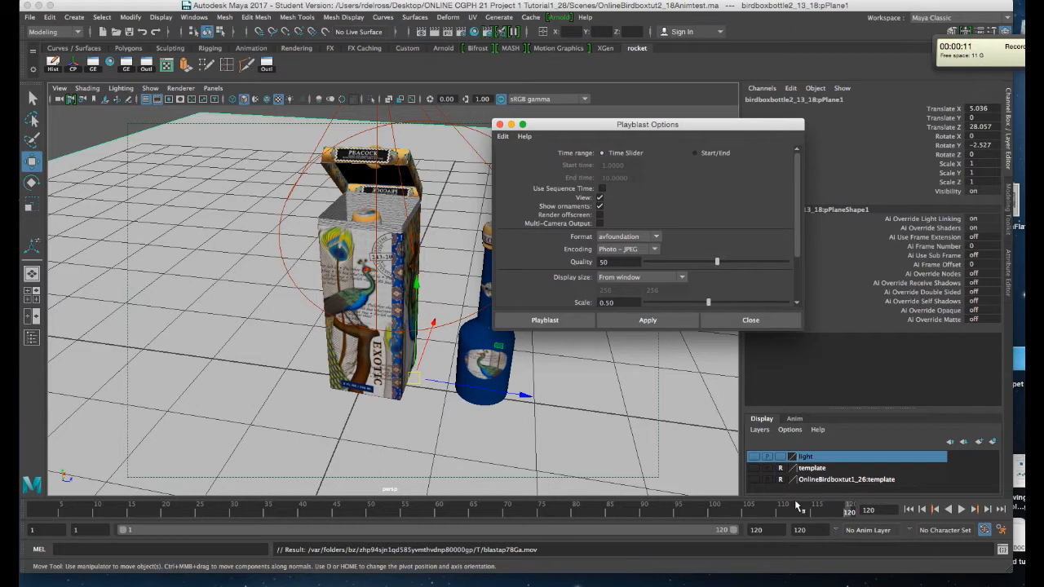
click(629, 322)
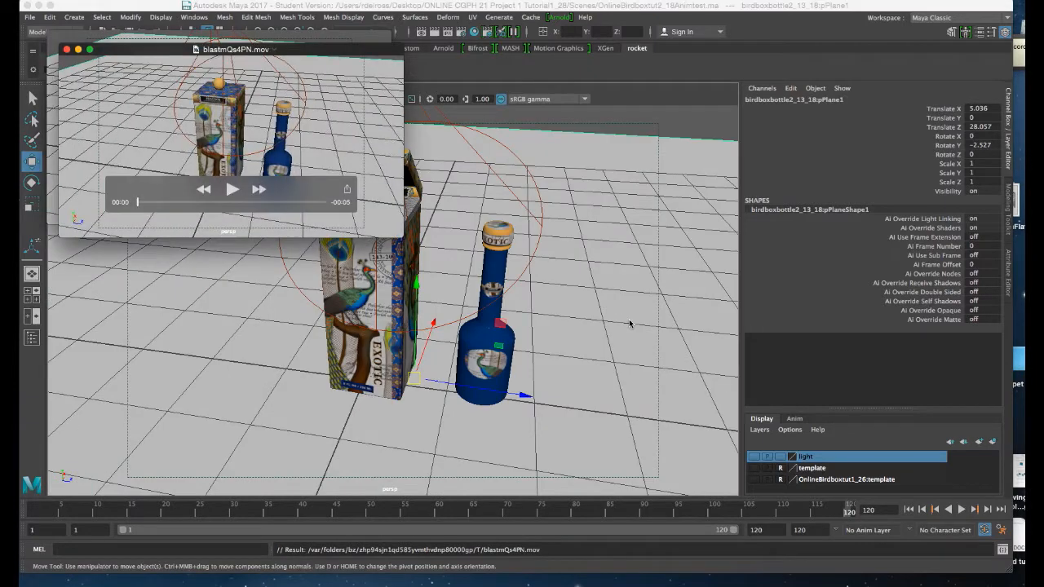
- Play the new playblast movie to review the rotation and close both open playblast movies
drag(349, 53, 525, 133)
click(408, 268)
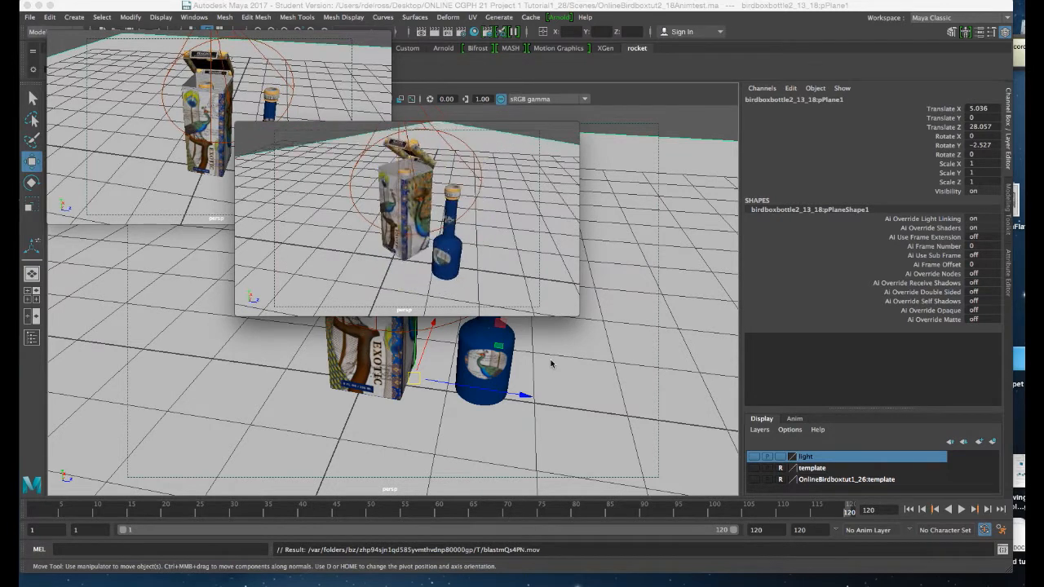
mouse_move(555, 213)
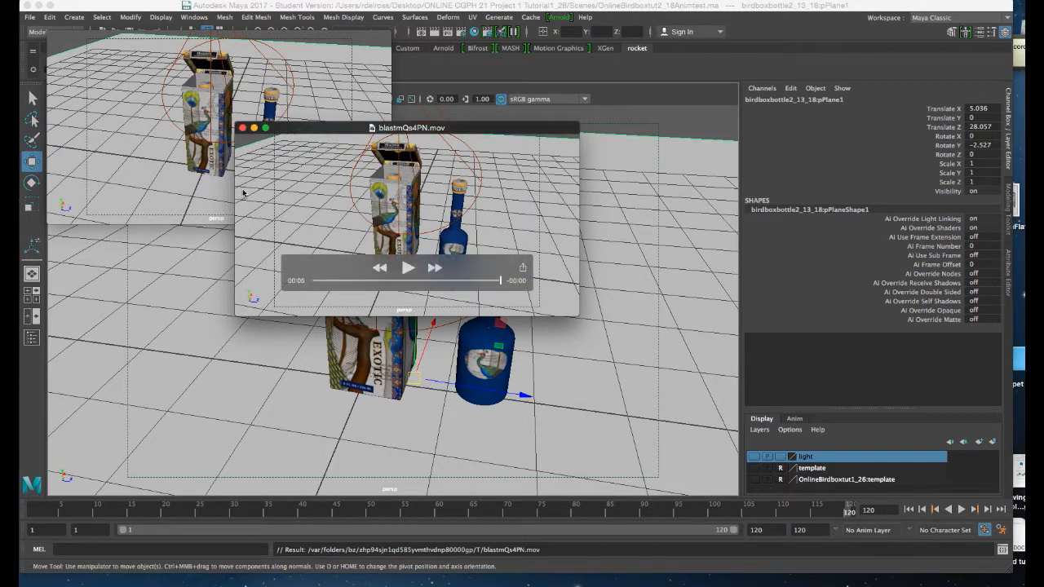
drag(258, 135, 291, 148)
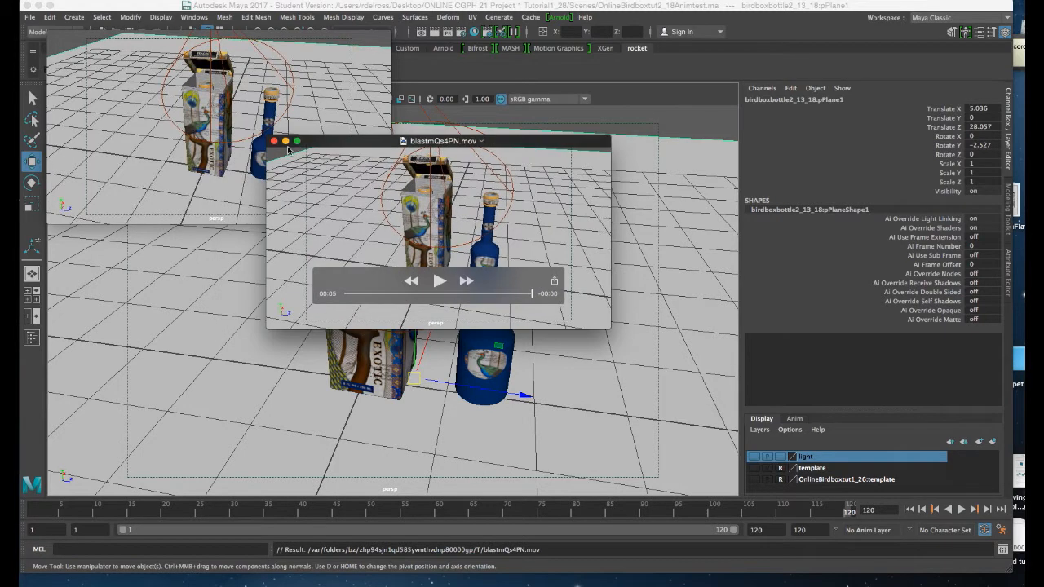
click(274, 141)
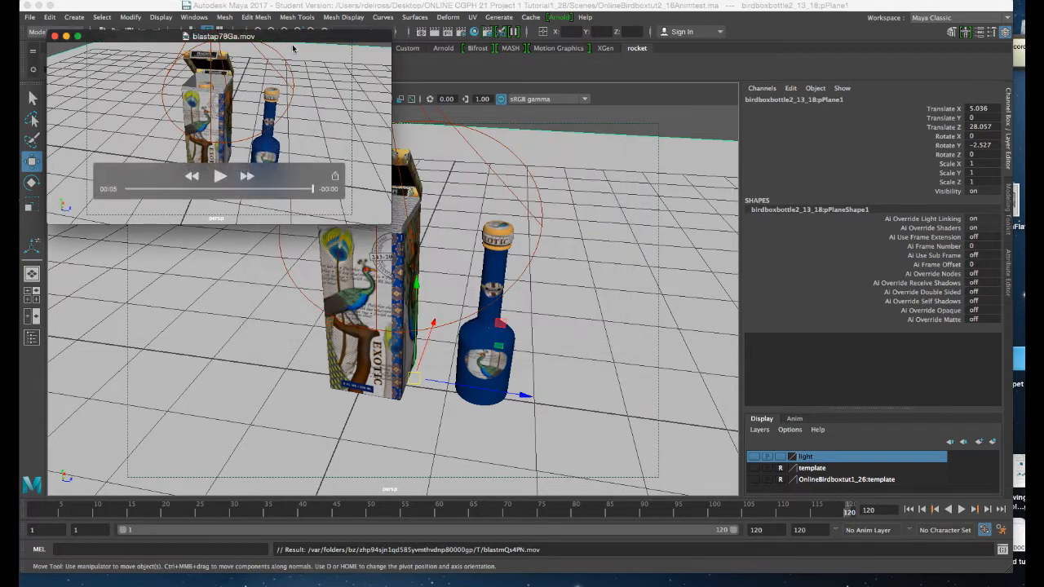
drag(298, 37, 576, 191)
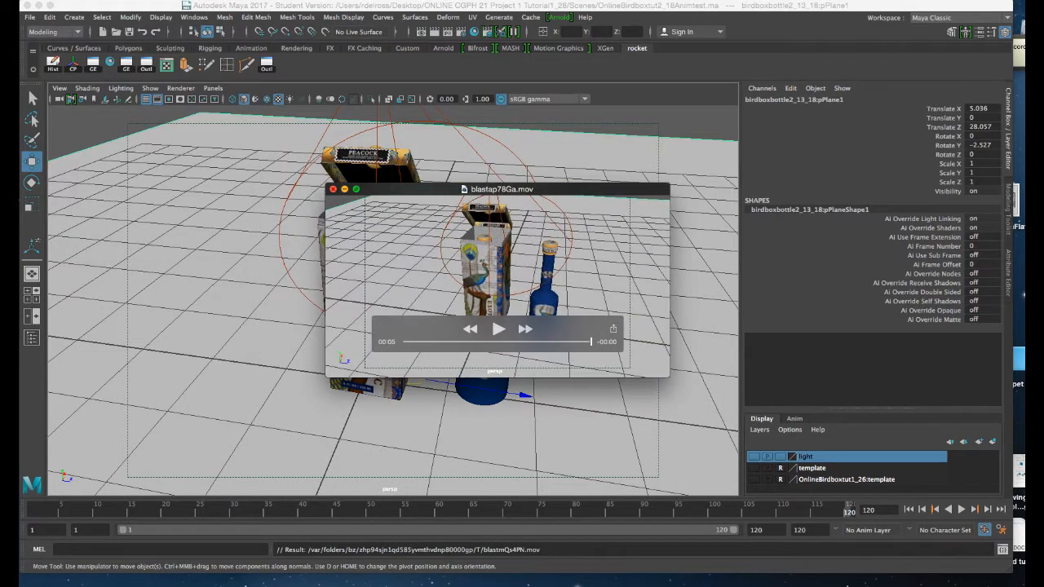
click(332, 189)
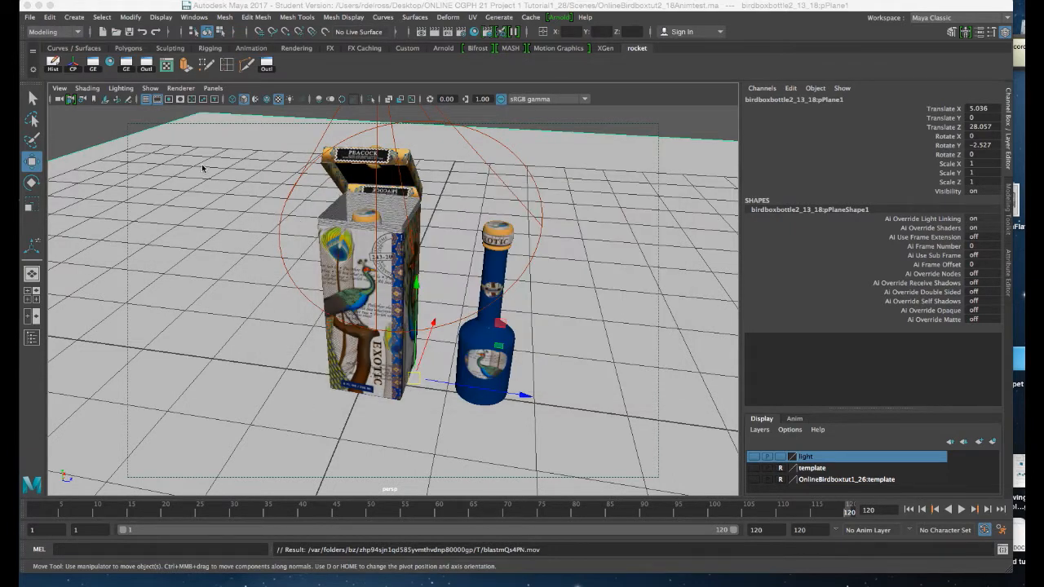
- Compare the resolution gate, gate mask and film gate in the perspective view, leaving only the resolution gate on
click(168, 101)
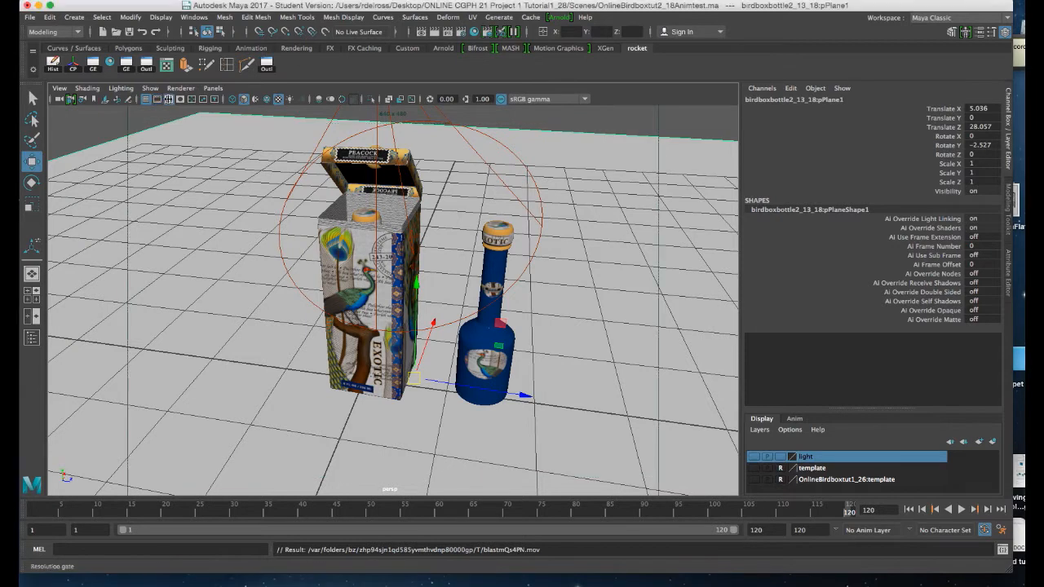
click(181, 99)
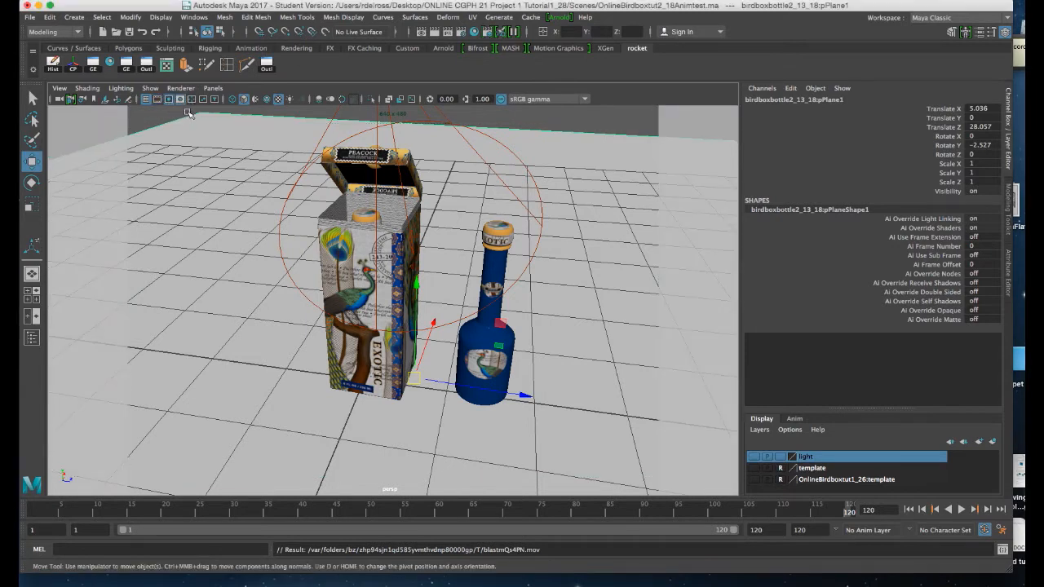
click(160, 101)
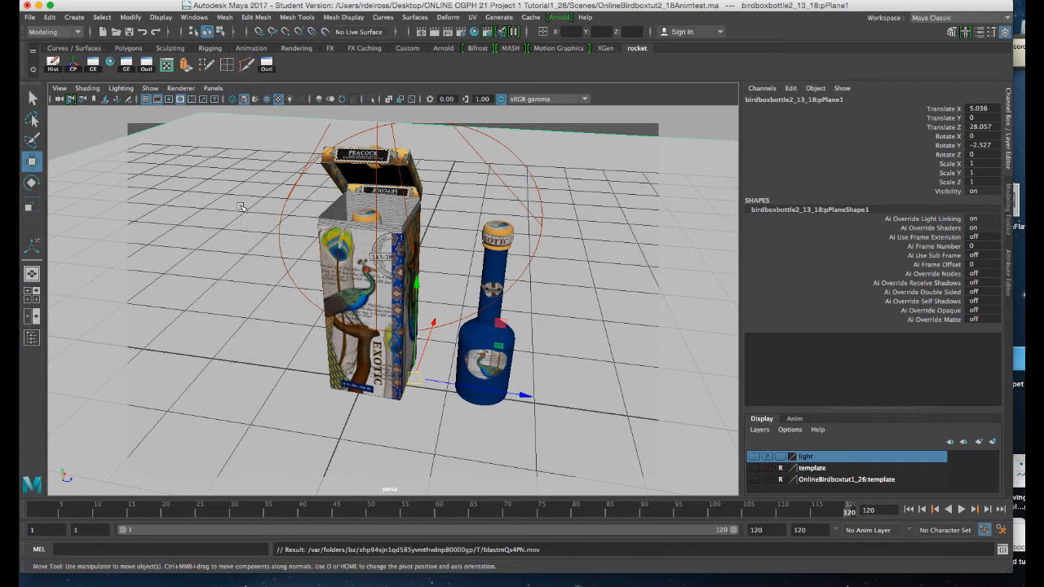
click(170, 100)
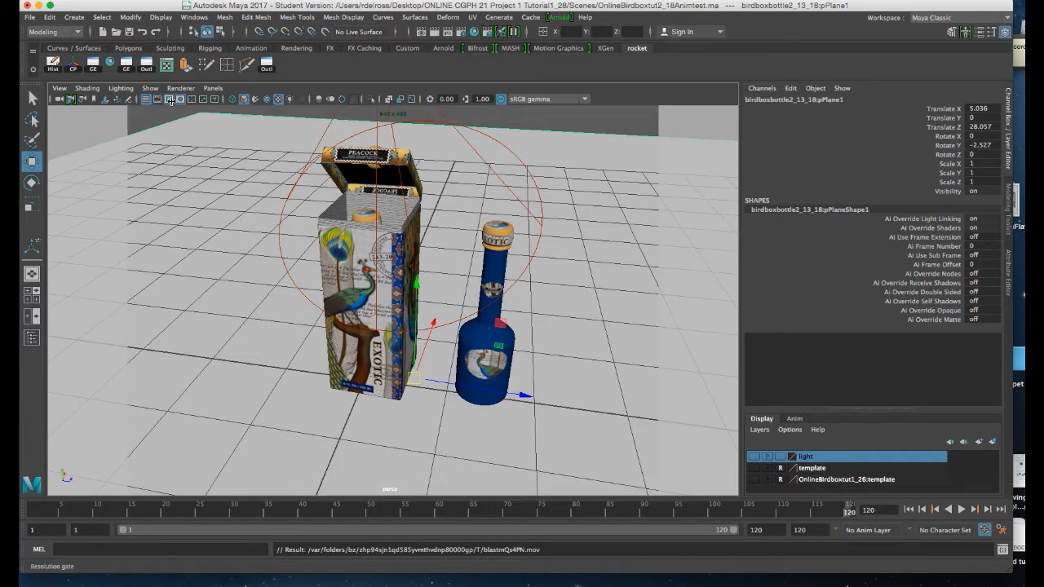
click(180, 100)
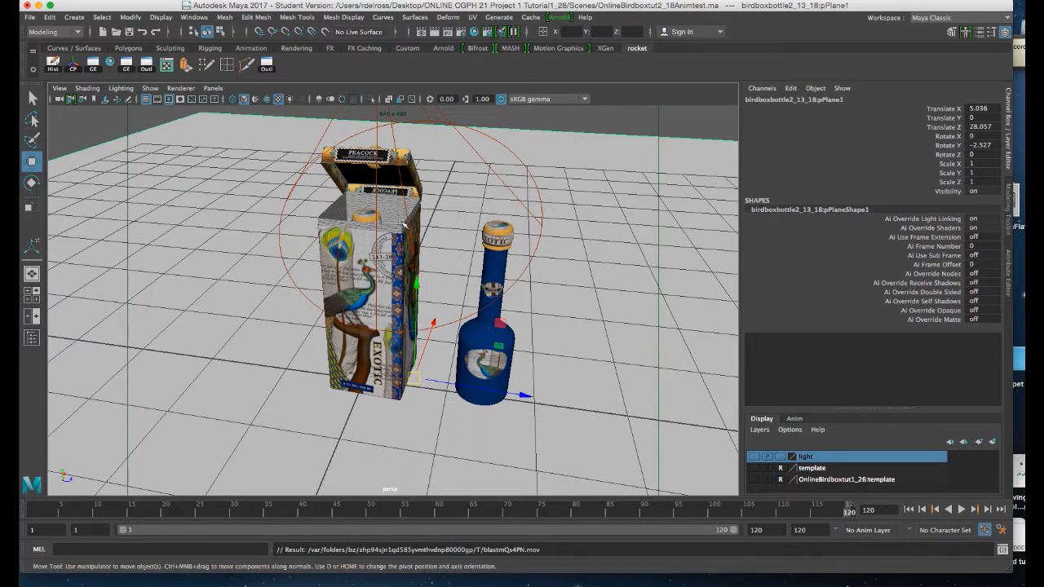
- Start a render of the perspective view in Arnold RenderView and move the render window aside
click(559, 17)
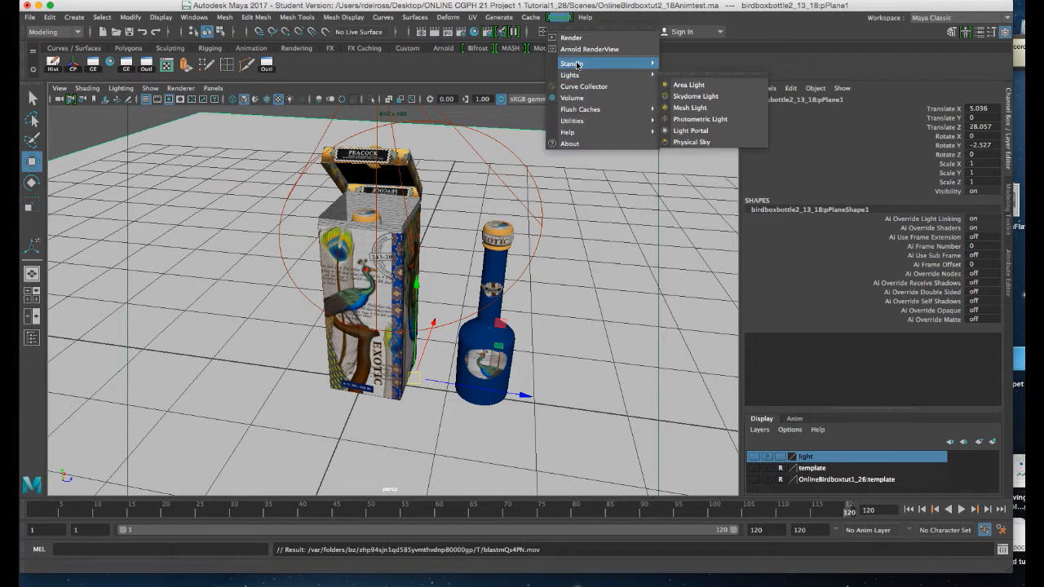
click(689, 69)
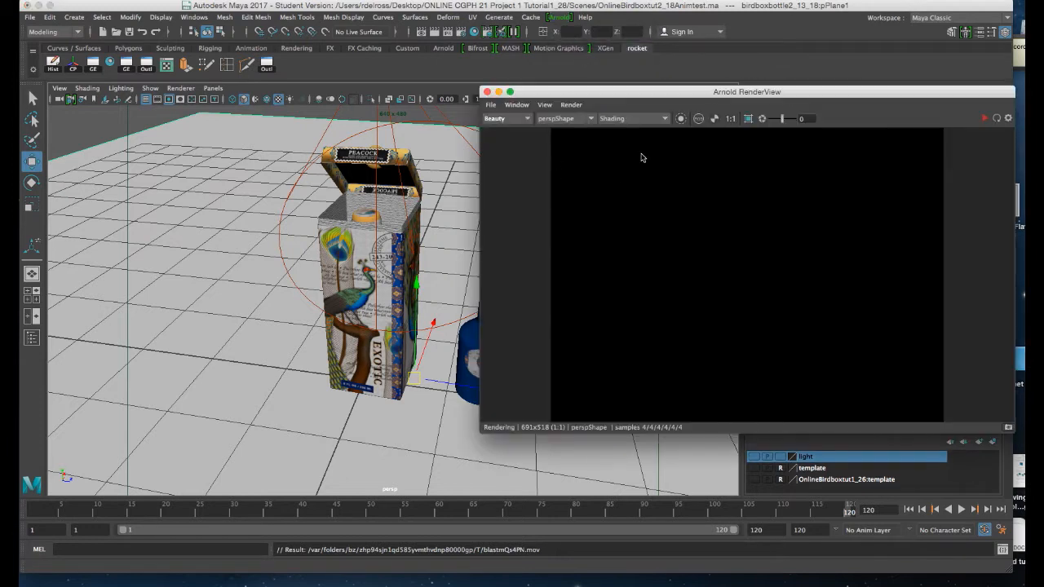
drag(714, 91, 648, 89)
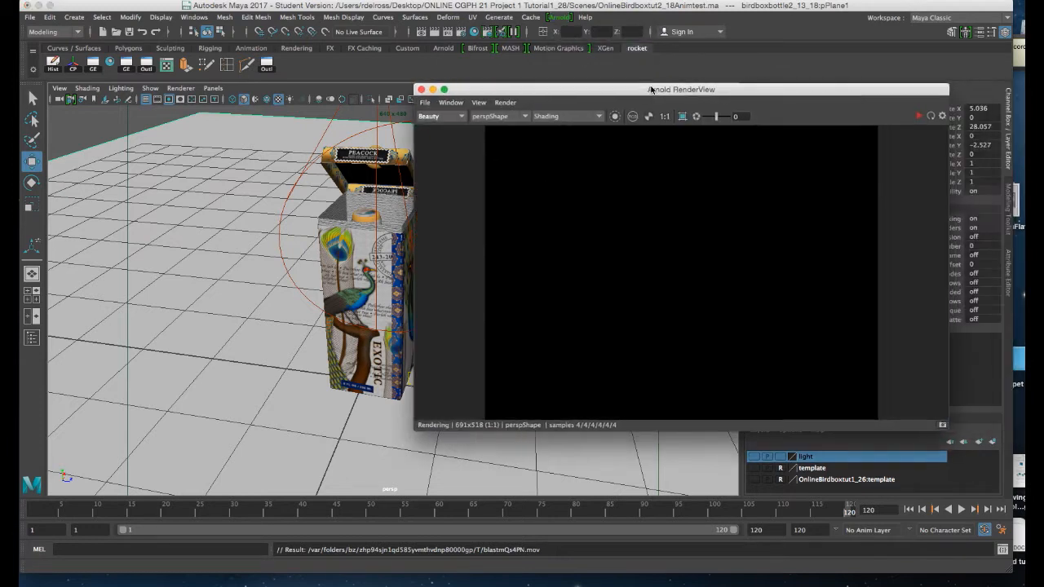
- Run the Arnold RenderView render of the perspective view to inspect the box and bottle, and close the render window
click(919, 118)
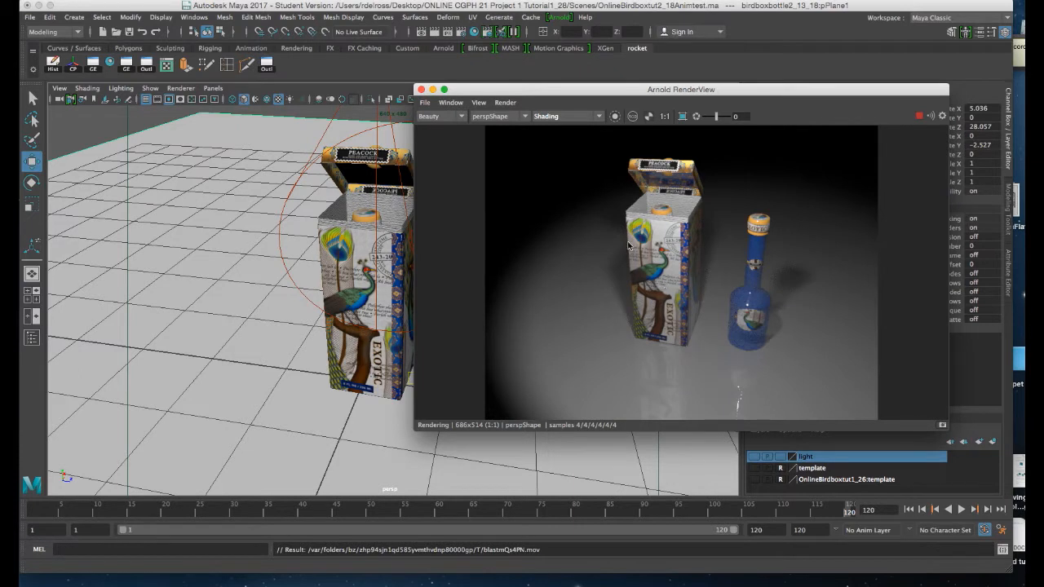
drag(488, 93, 490, 106)
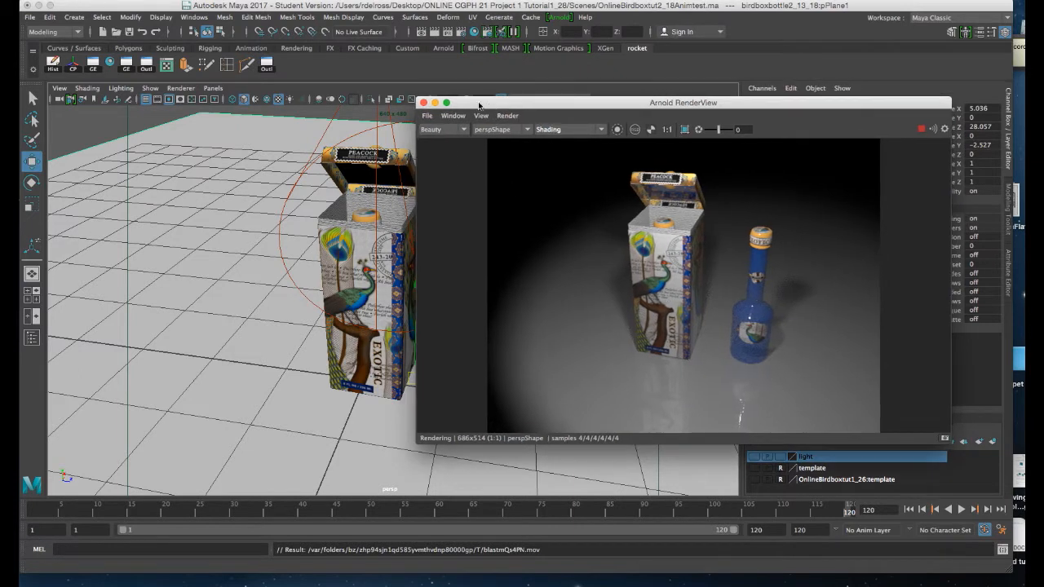
click(423, 103)
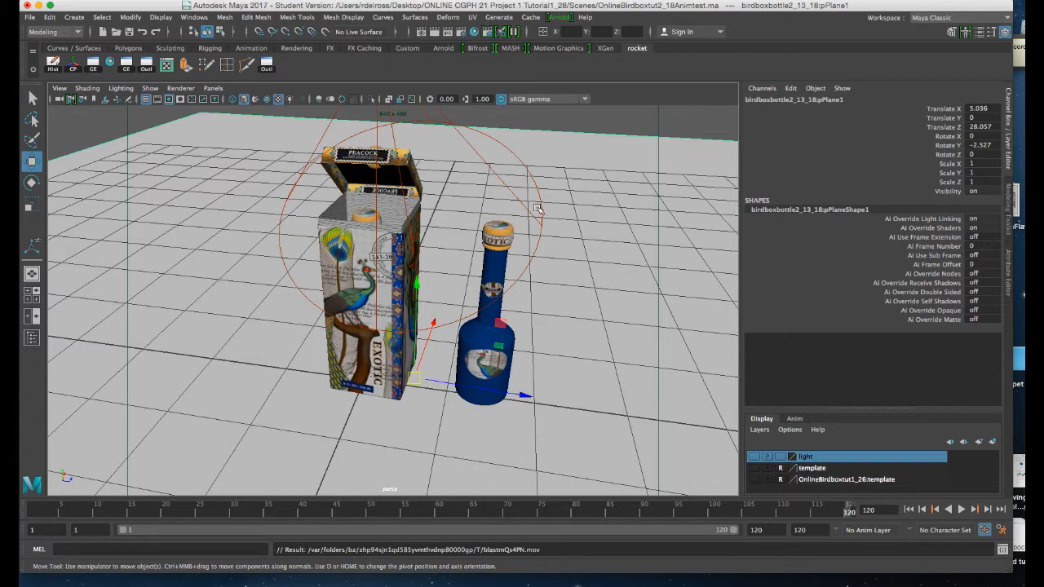
- Open the render settings and set the file name prefix to birdbox1, keeping jpeg as the image format
click(462, 35)
drag(444, 109, 606, 63)
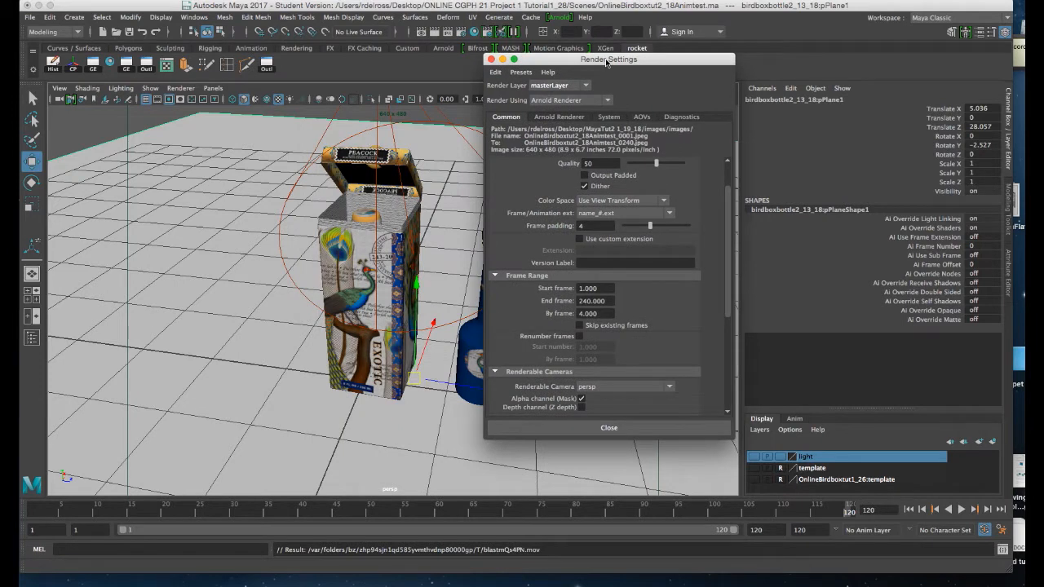
drag(606, 63, 599, 53)
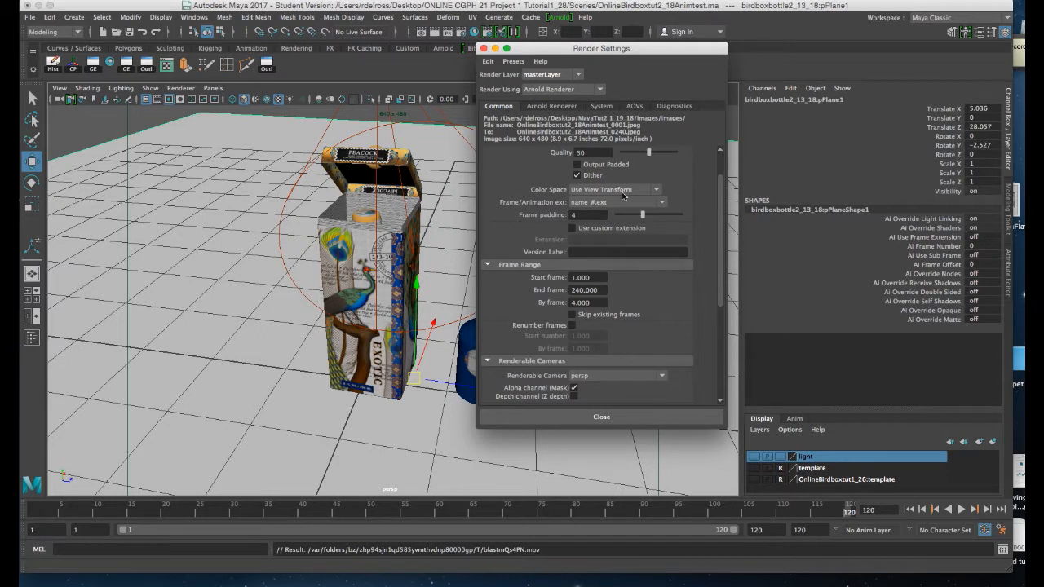
scroll(718, 219, up, 2)
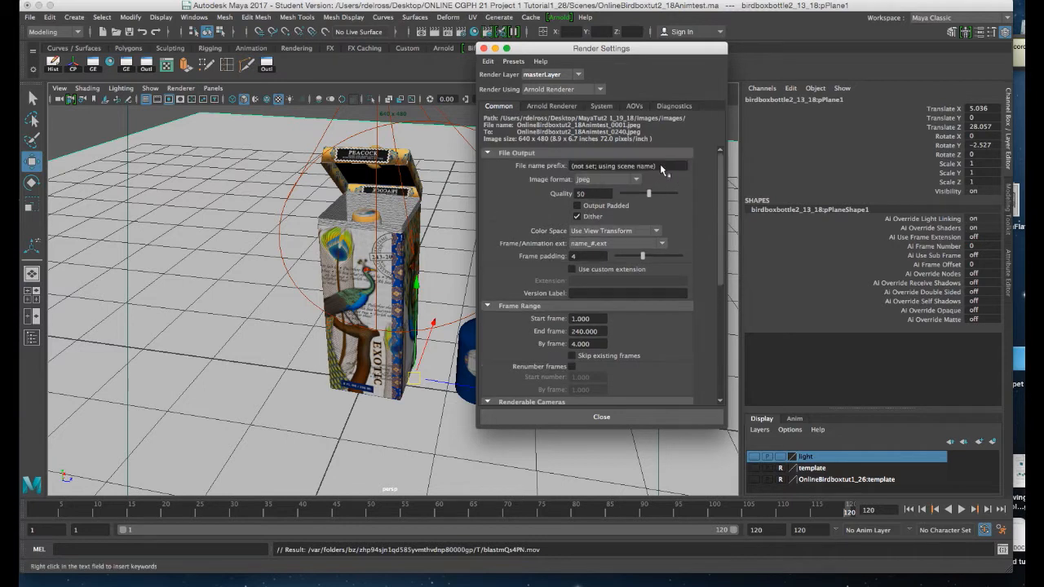
drag(659, 166, 559, 165)
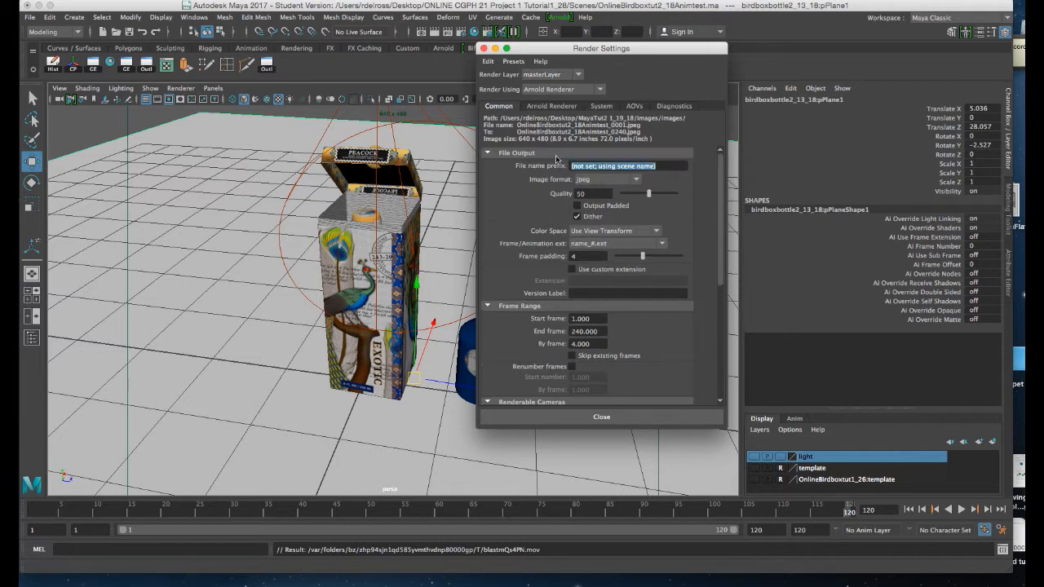
text(birdbox1)
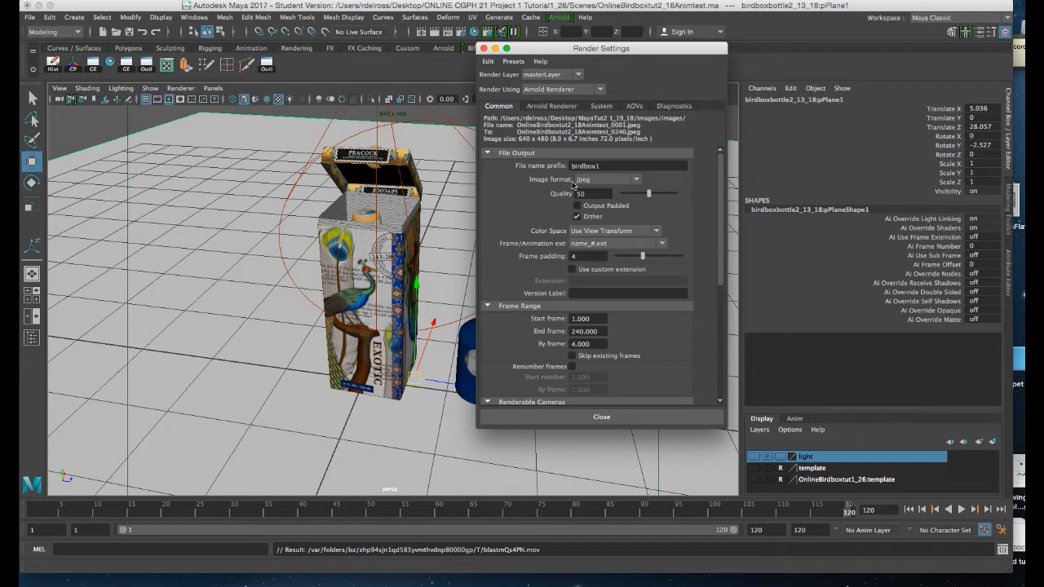
click(622, 183)
click(623, 181)
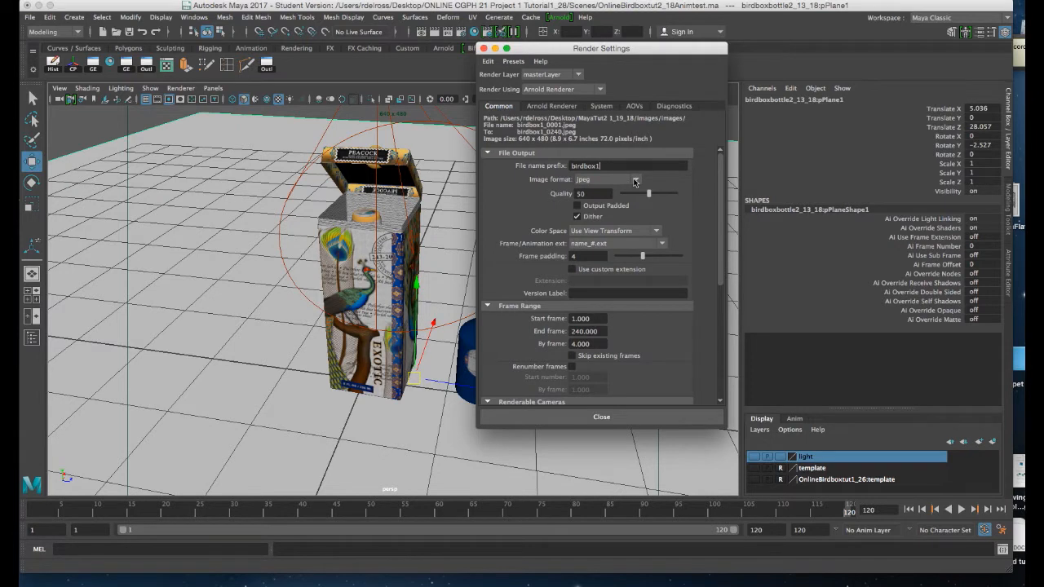
click(635, 182)
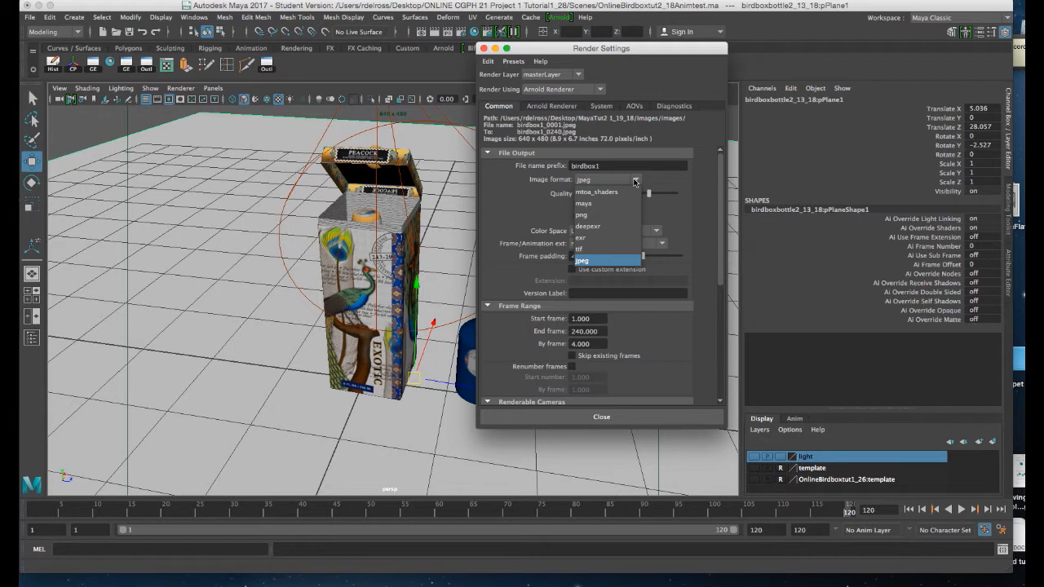
click(663, 182)
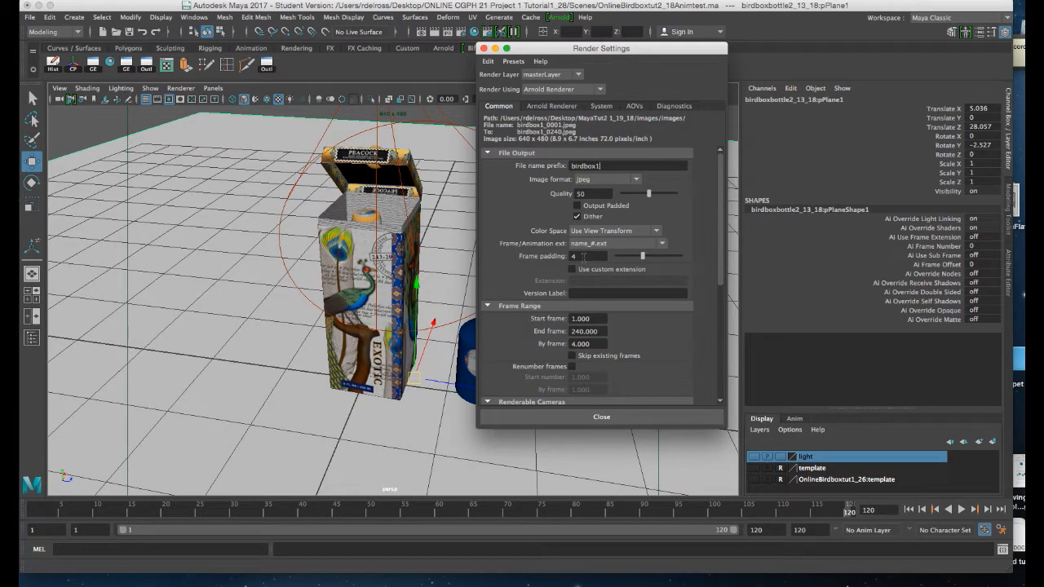
- Set the frame padding to 3 and the end frame of the render range to 120
drag(583, 256, 565, 256)
drag(604, 331, 551, 332)
text(120)
- Review the renderable camera, the image size presets and the Arnold sampling values in the render settings
drag(722, 277, 720, 323)
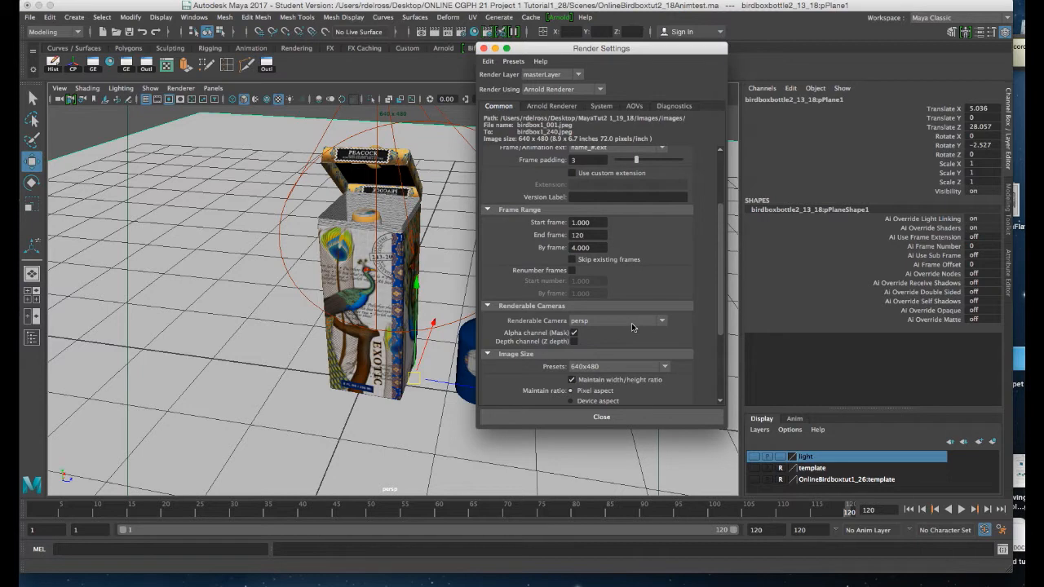
drag(721, 324, 716, 353)
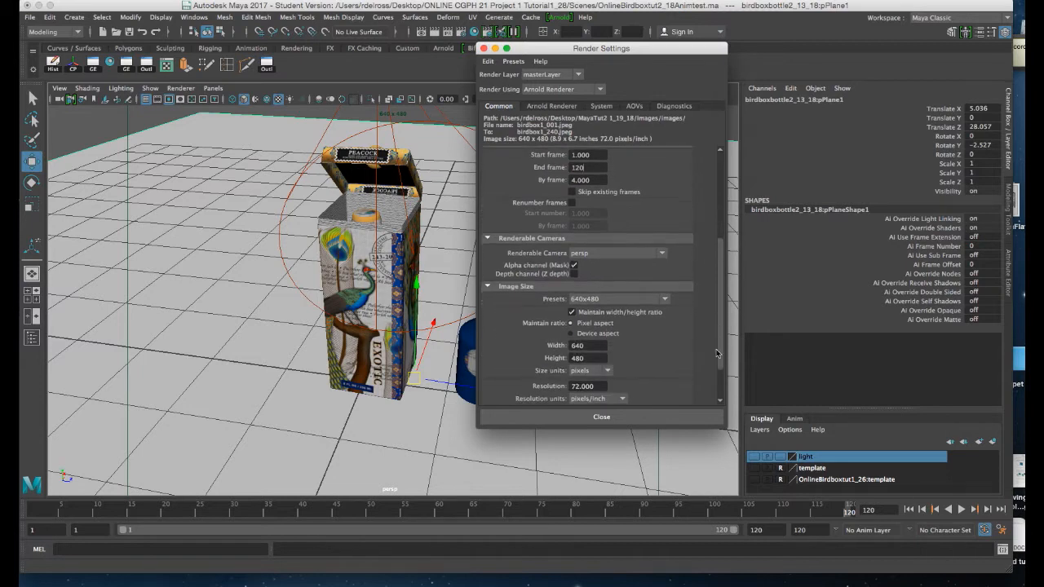
click(610, 300)
click(617, 297)
drag(722, 307, 719, 218)
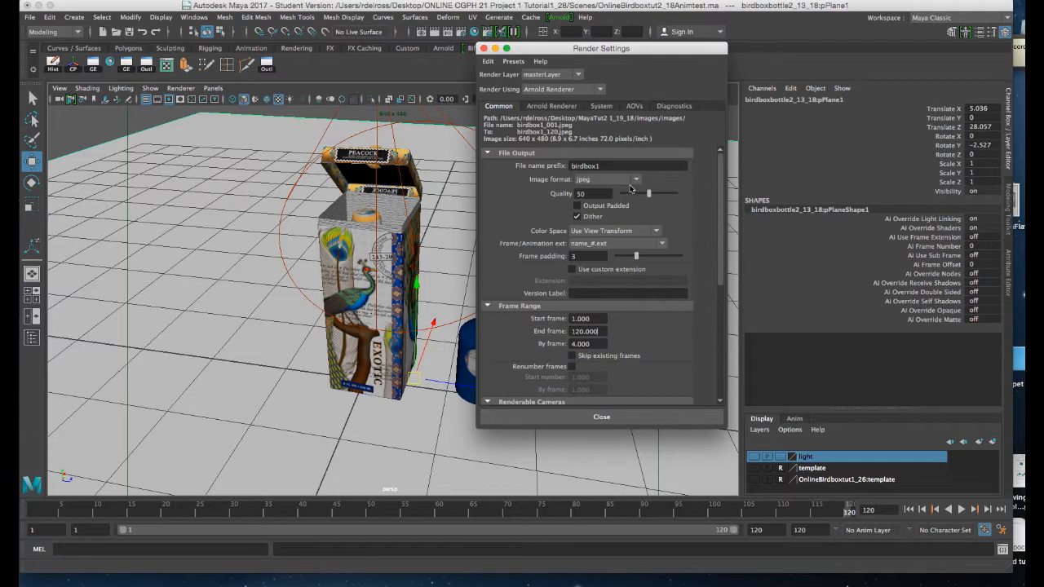
click(564, 107)
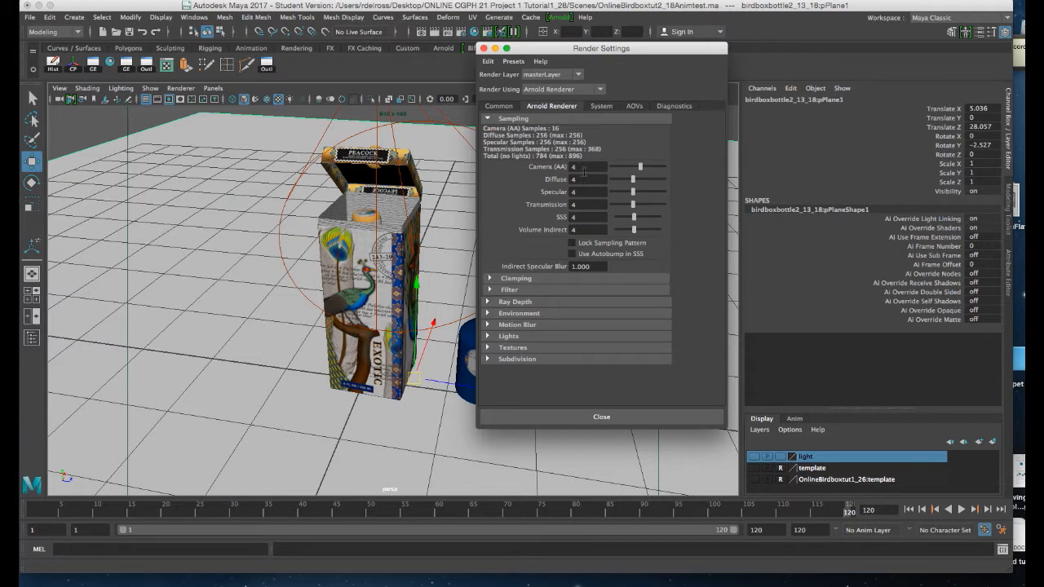
click(496, 107)
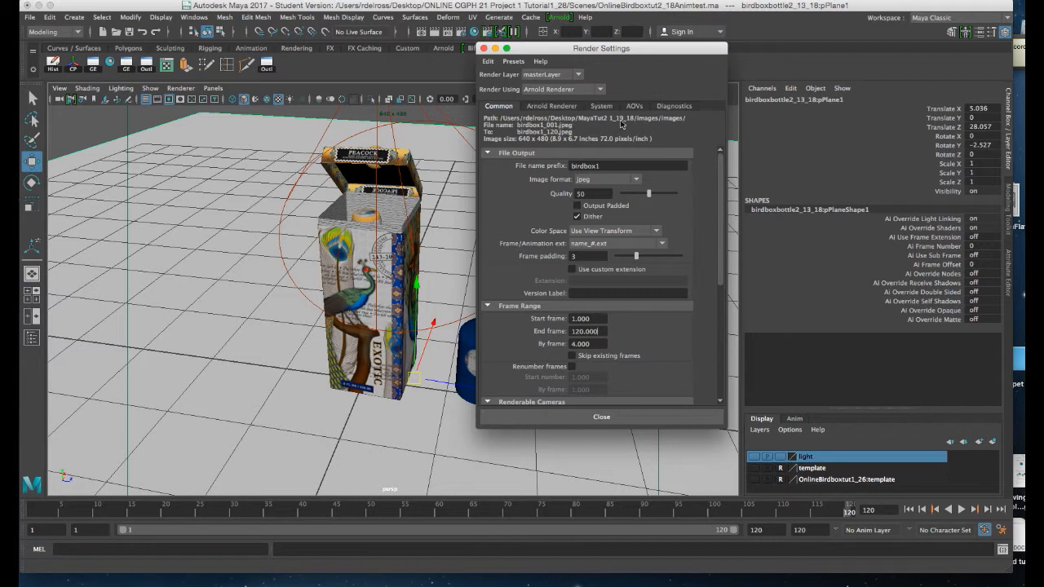
- Check where the project folder for rendered images can be set by browsing the Desktop in Set Project, without choosing another project
drag(572, 54, 568, 60)
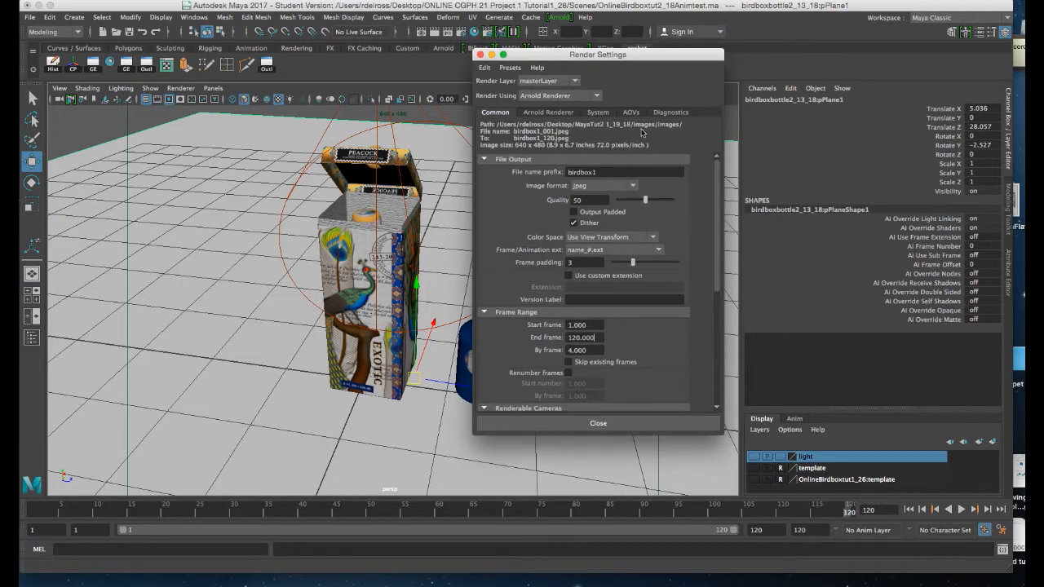
click(30, 17)
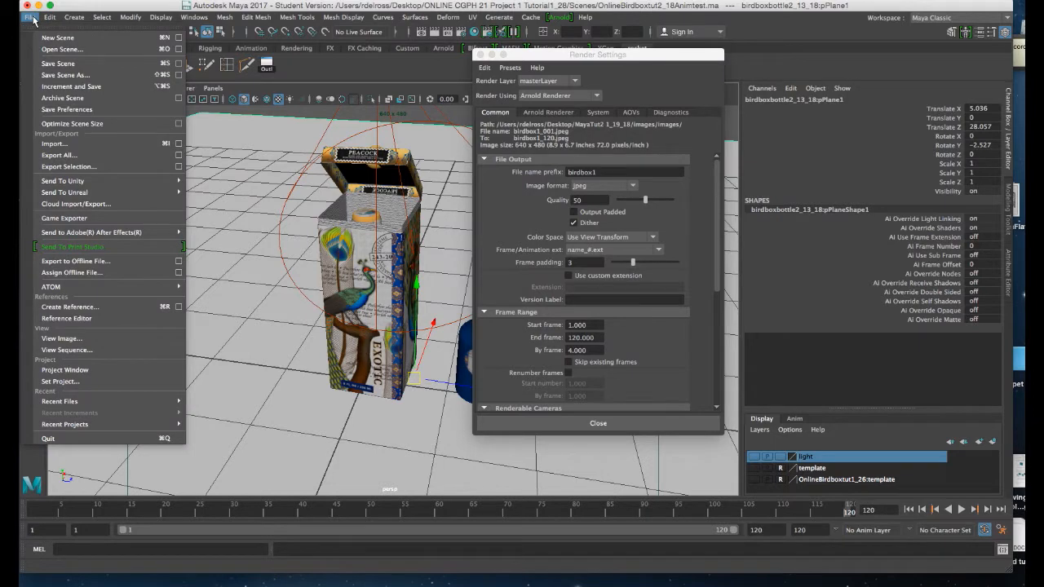
mouse_move(88, 232)
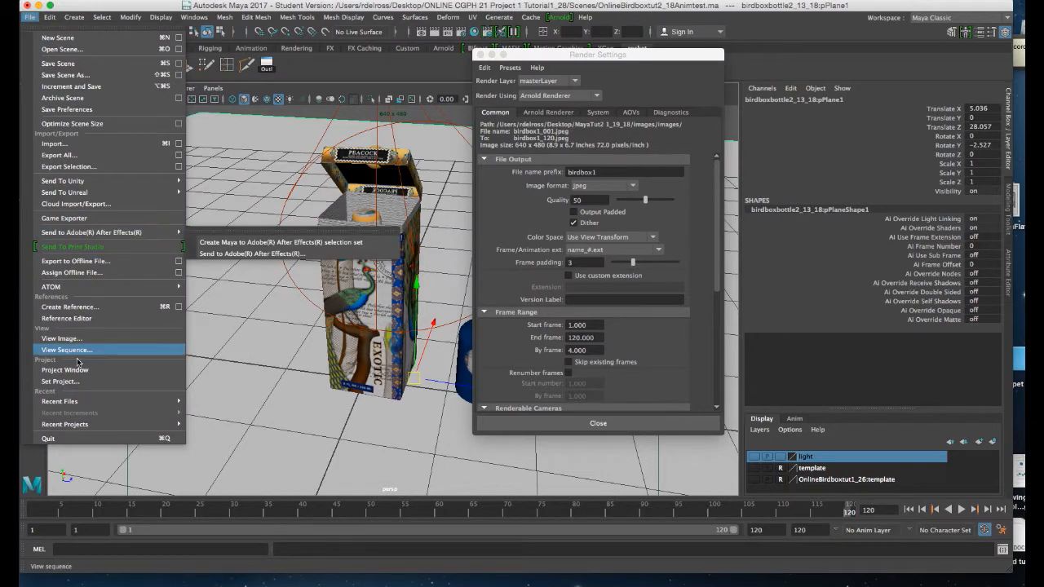
click(78, 383)
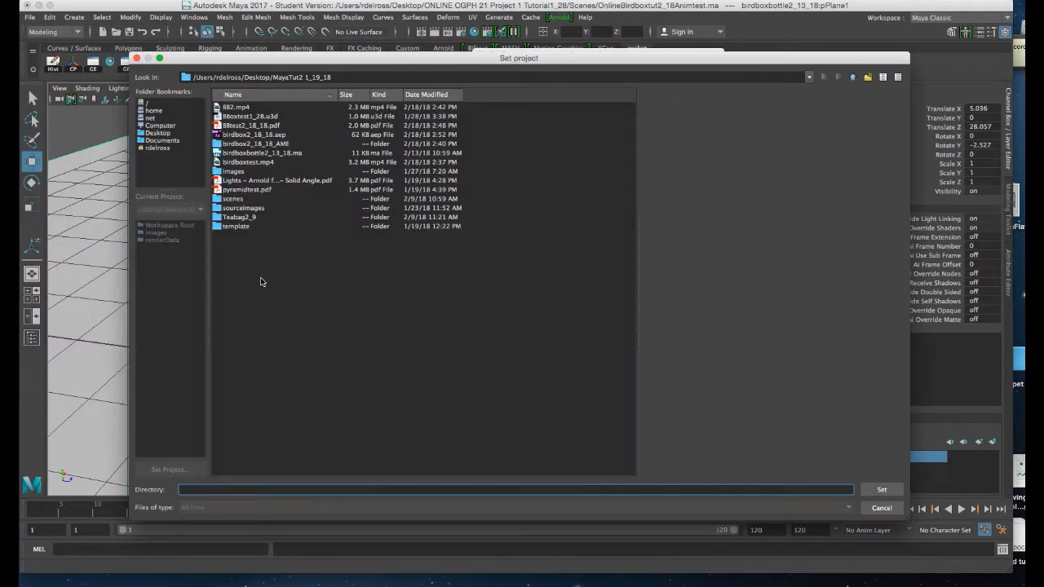
click(174, 138)
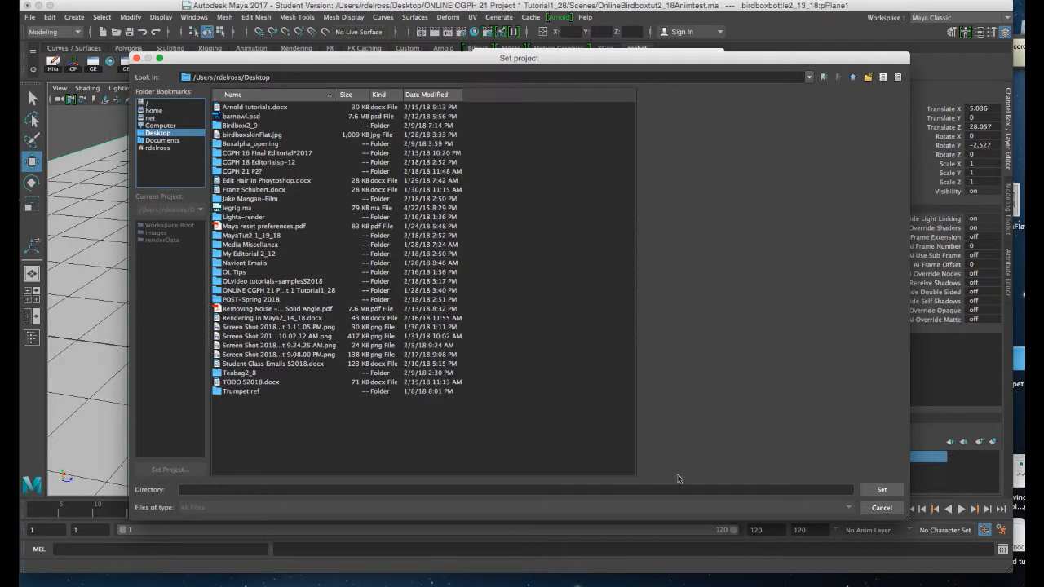
click(876, 508)
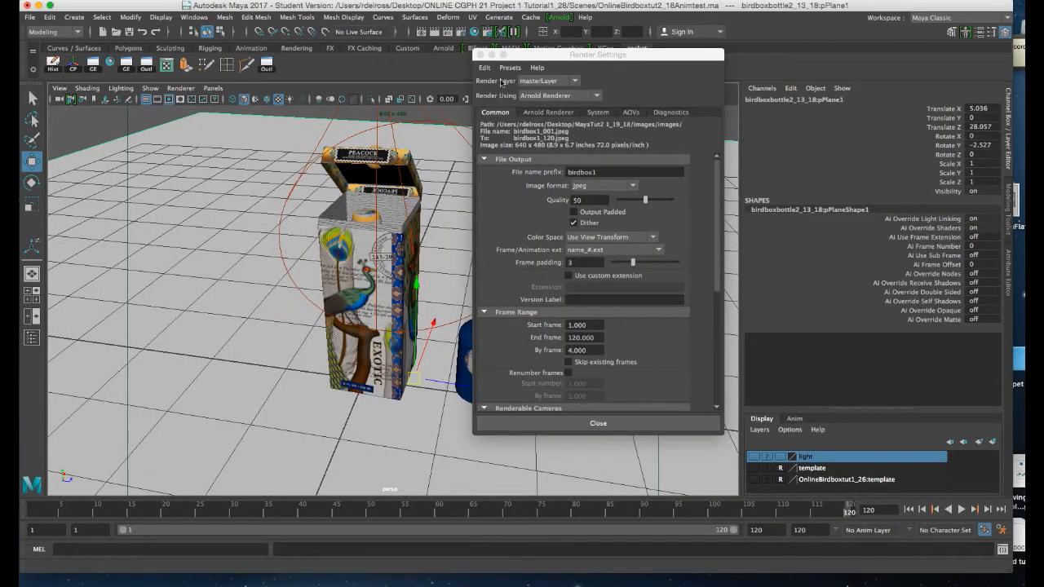
- Close the render settings and bring up the sequence and batch rendering commands
click(480, 55)
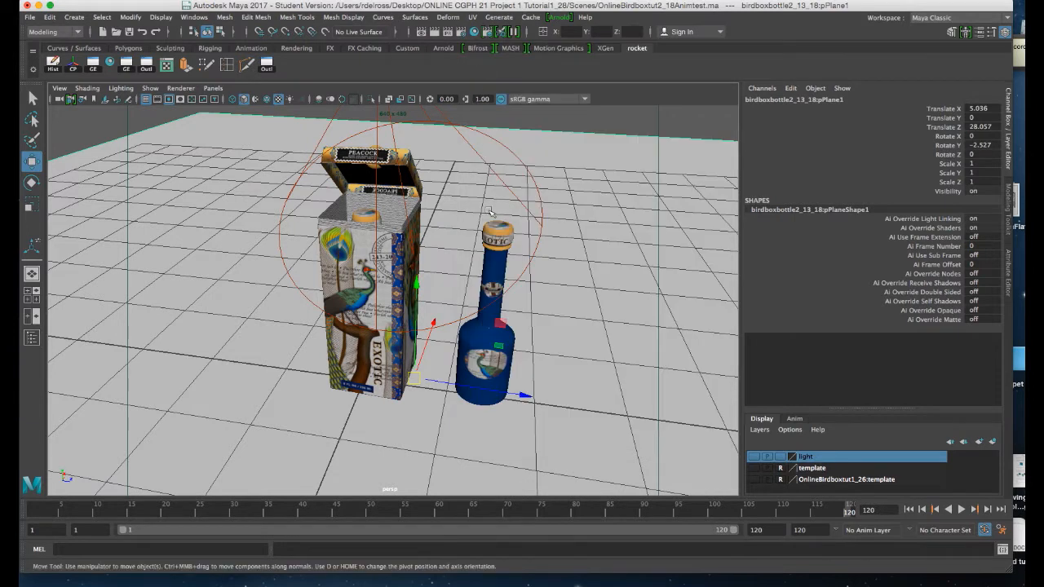
key(space)
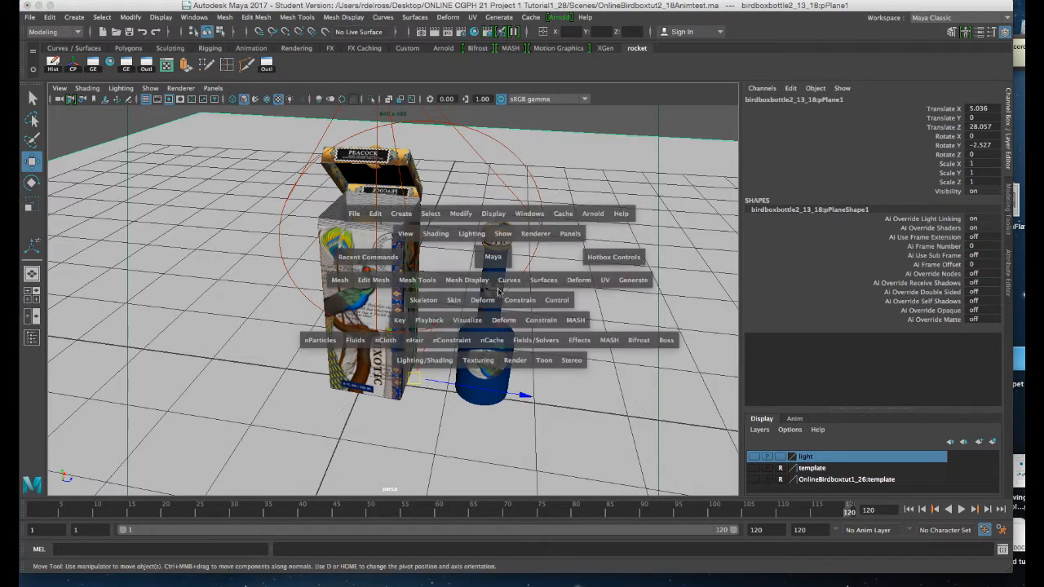
click(515, 360)
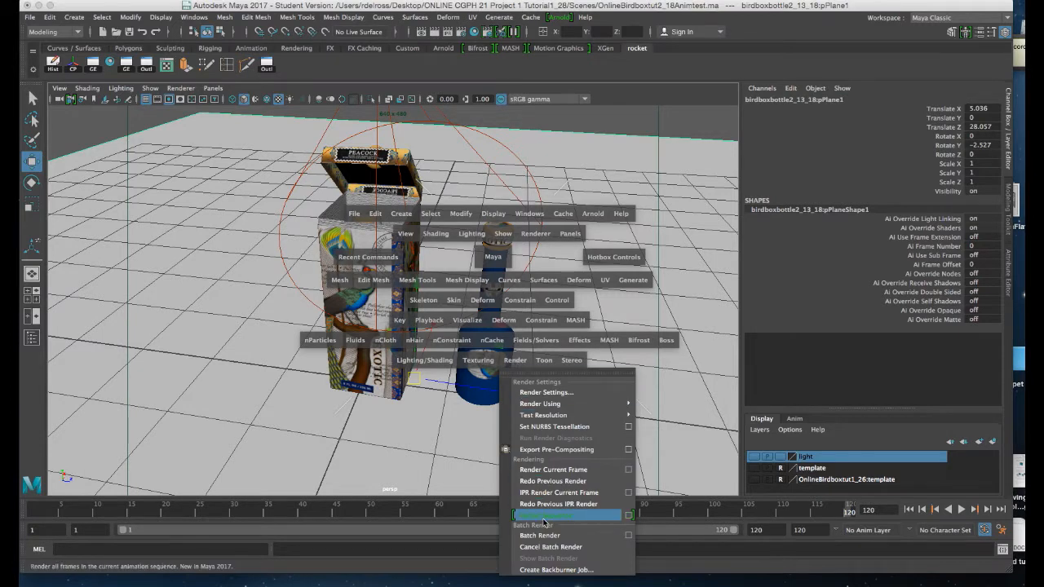